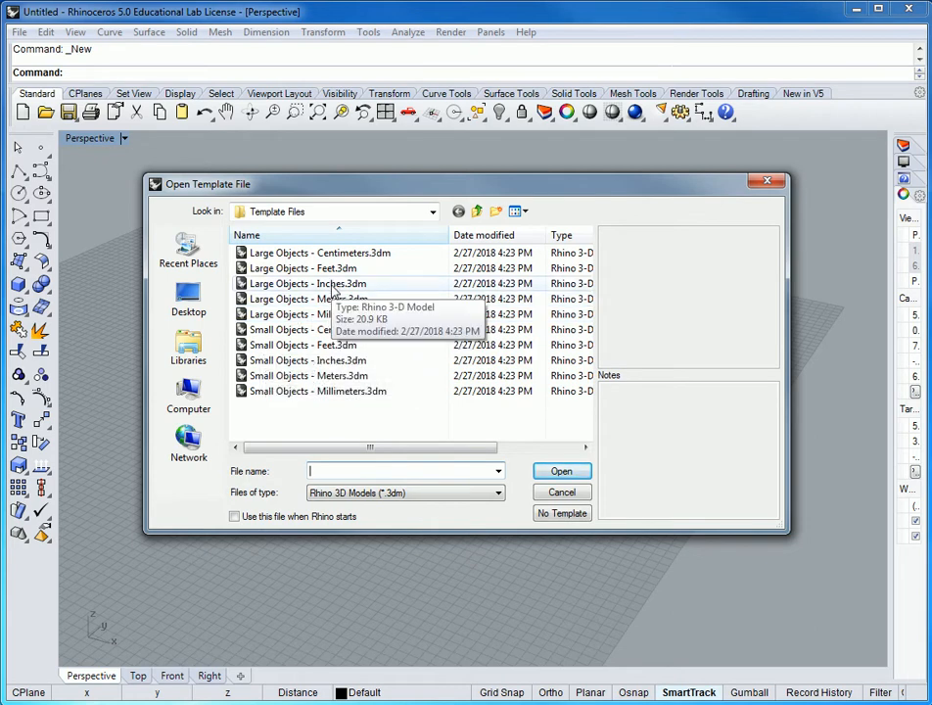
Create a new model from the Large Objects - Inches template
left_click(333, 285)
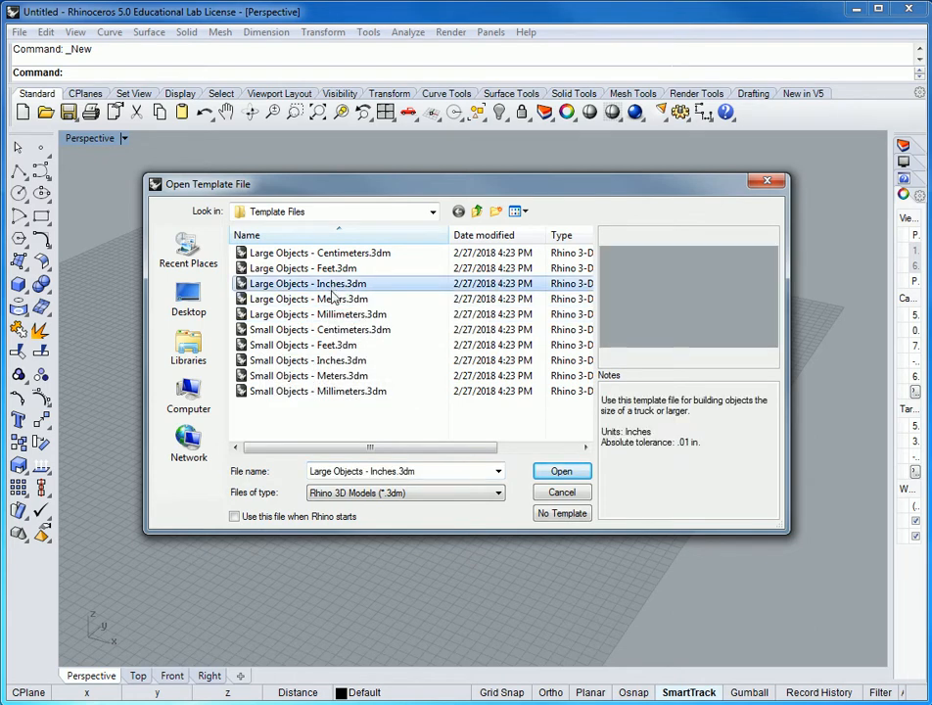
left_click(562, 471)
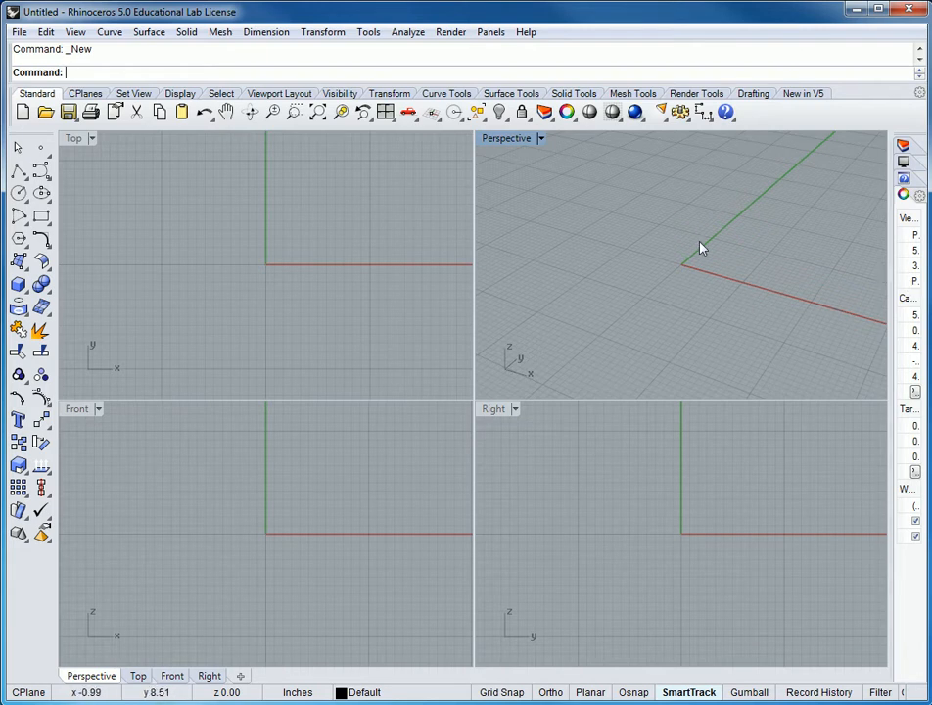
scroll(716, 263, "down", 4)
mouse_move(747, 295)
right_mouse_down()
mouse_move(712, 309)
mouse_move(749, 305)
right_mouse_up()
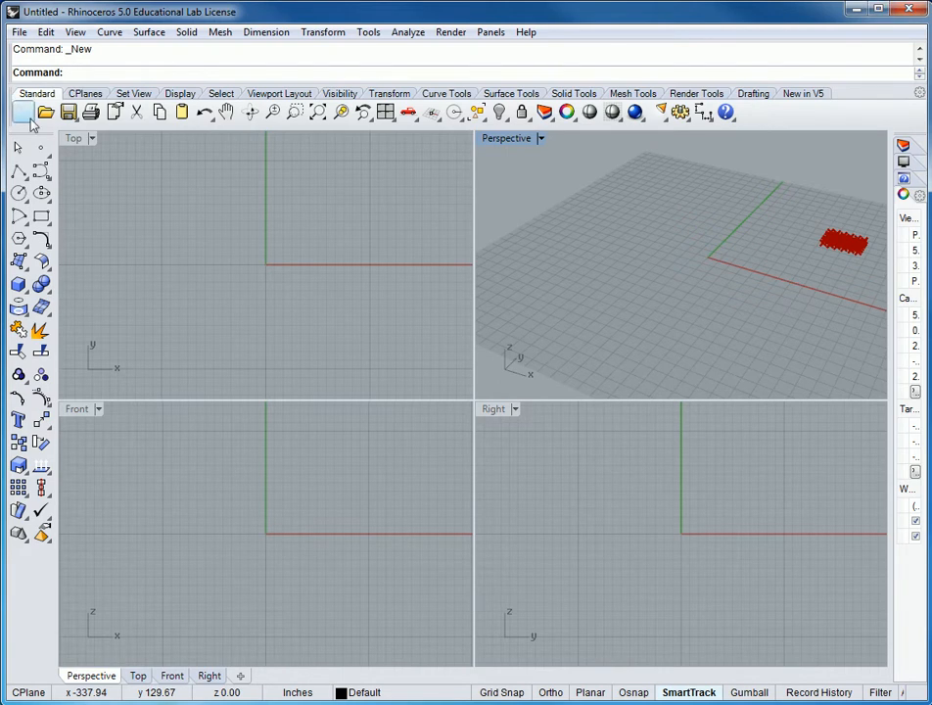
Launch Grasshopper from Rhino with the Grasshopper command
left_click(876, 9)
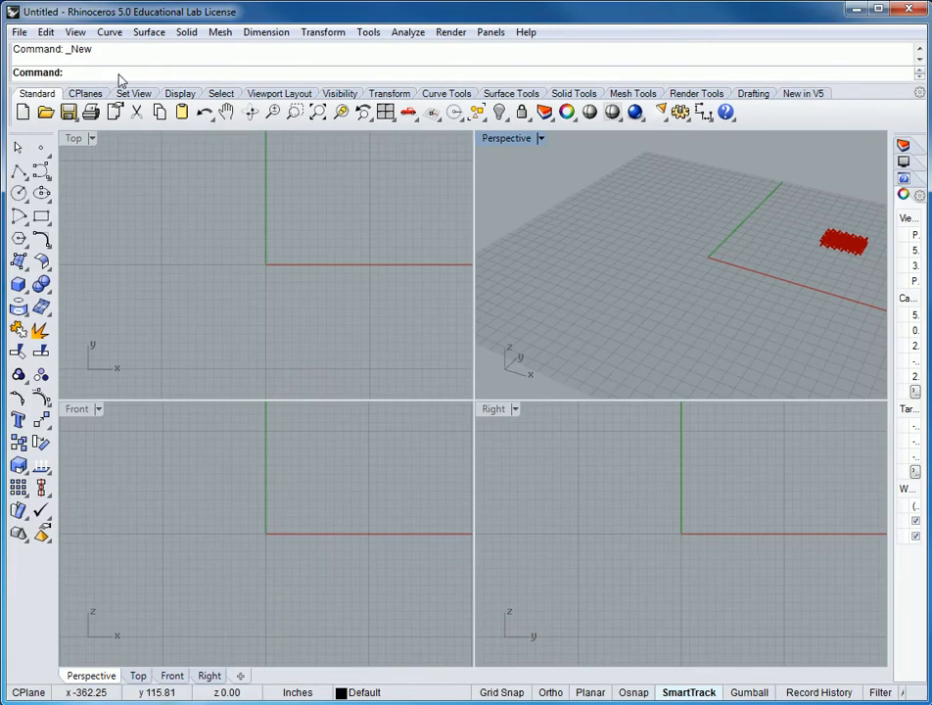
type("Grasshopper")
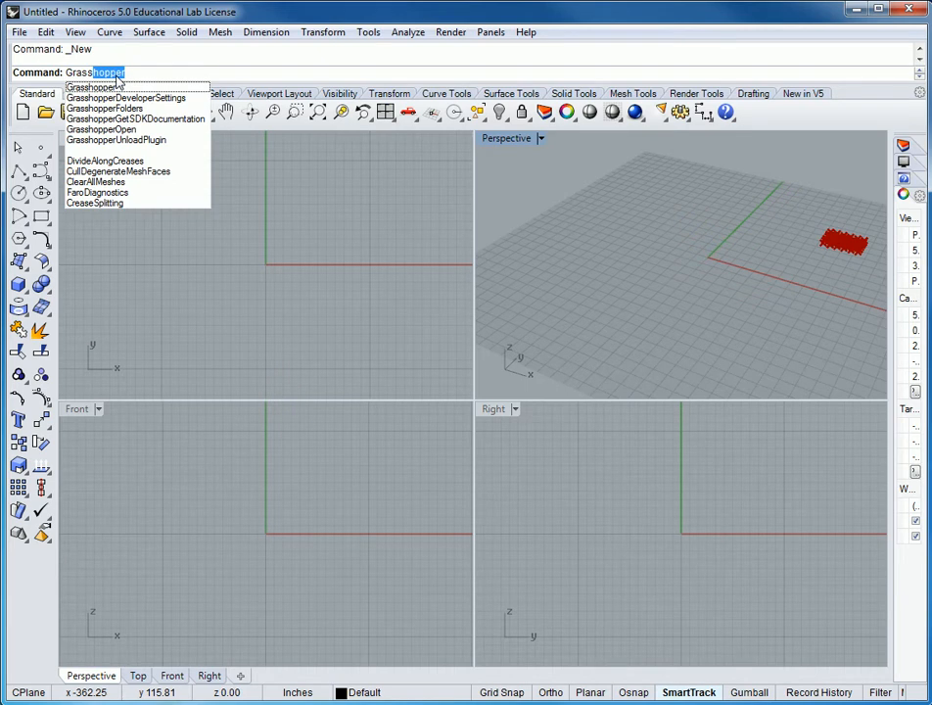
key("Return")
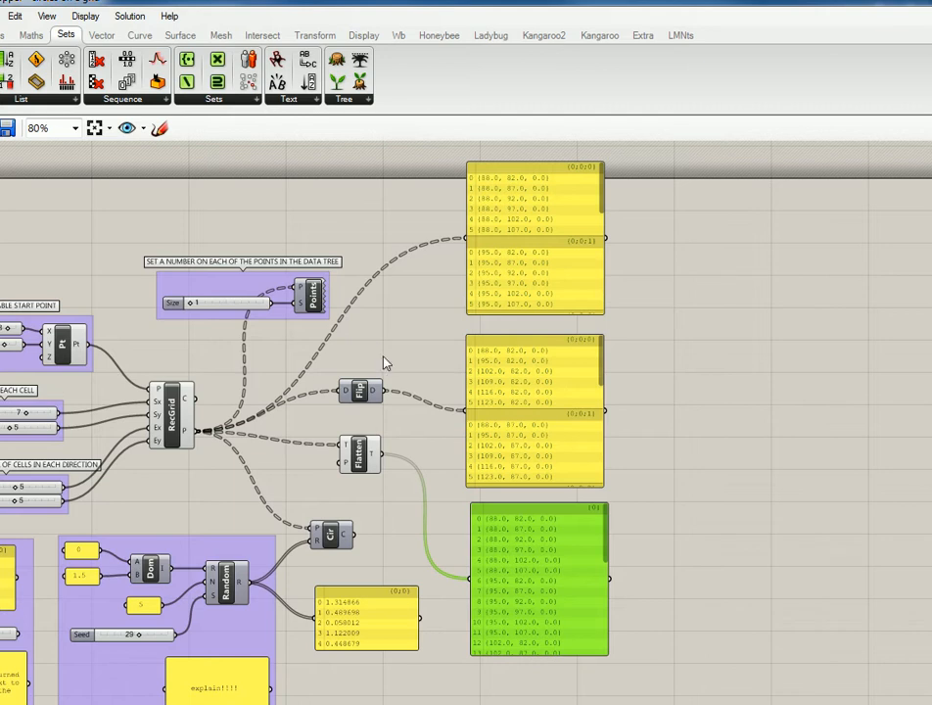
Turn off the preview of all components in the open Grasshopper definition so its geometry disappears from the Rhino views
left_click_drag(703, 191, 21, 685)
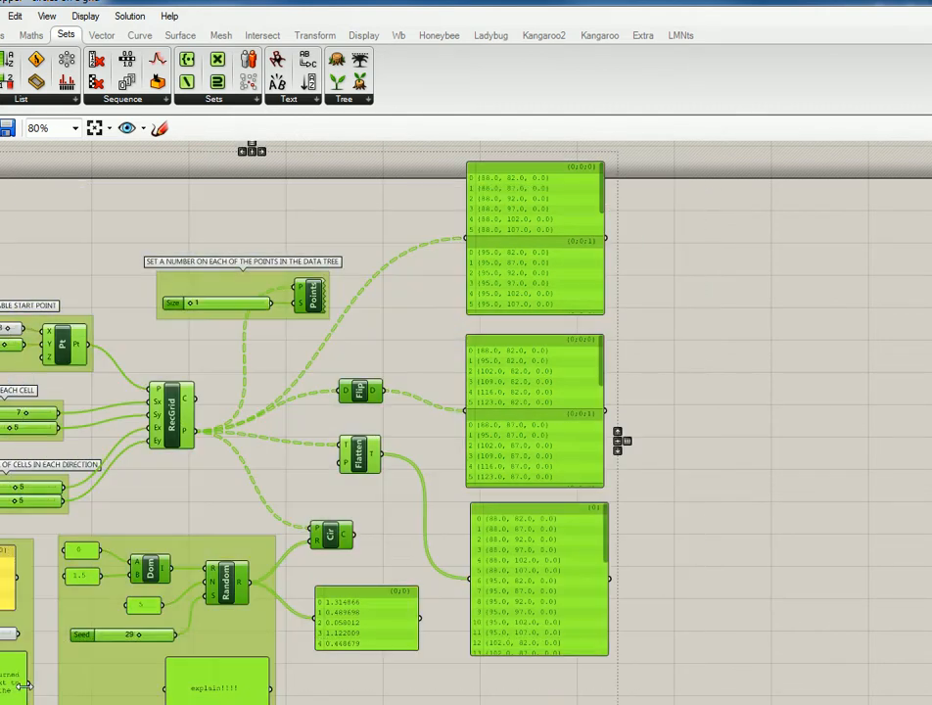
middle_click(55, 686)
left_click(100, 646)
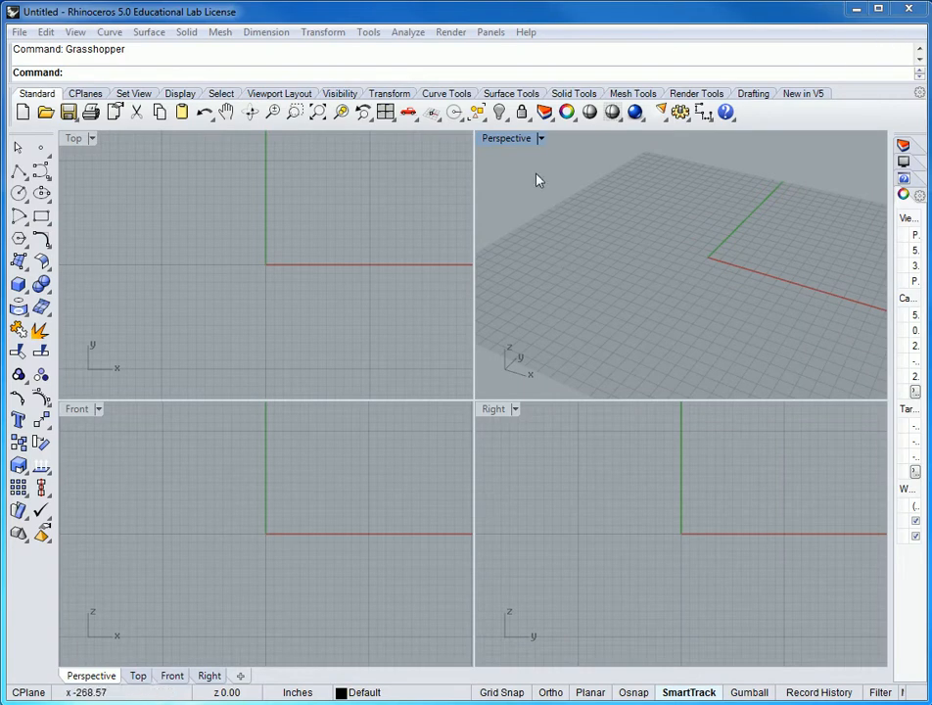
double_click(509, 139)
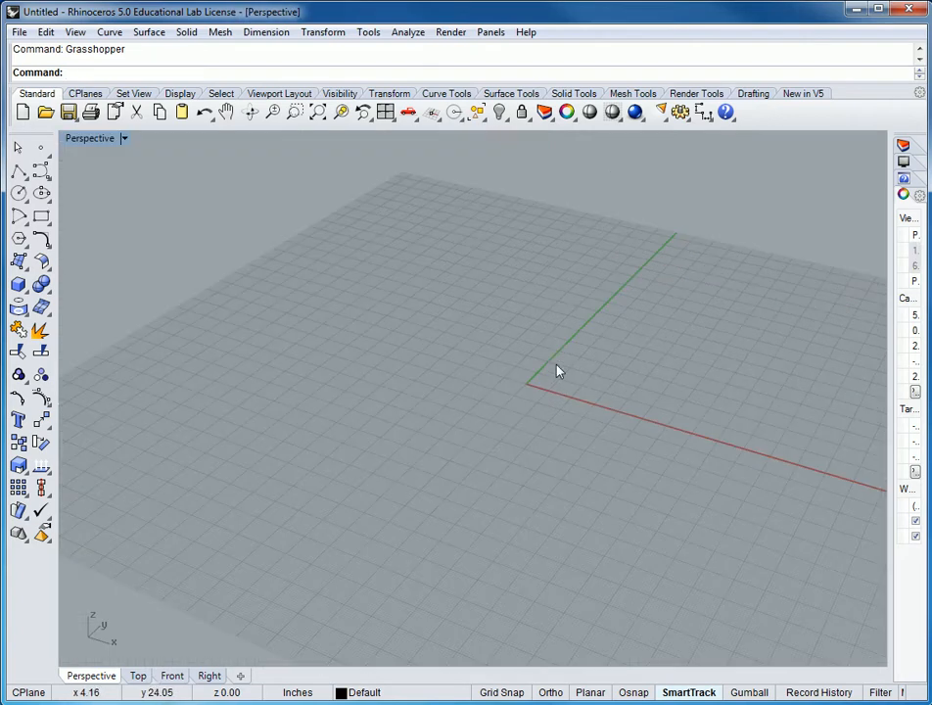
scroll(558, 369, "down", 4)
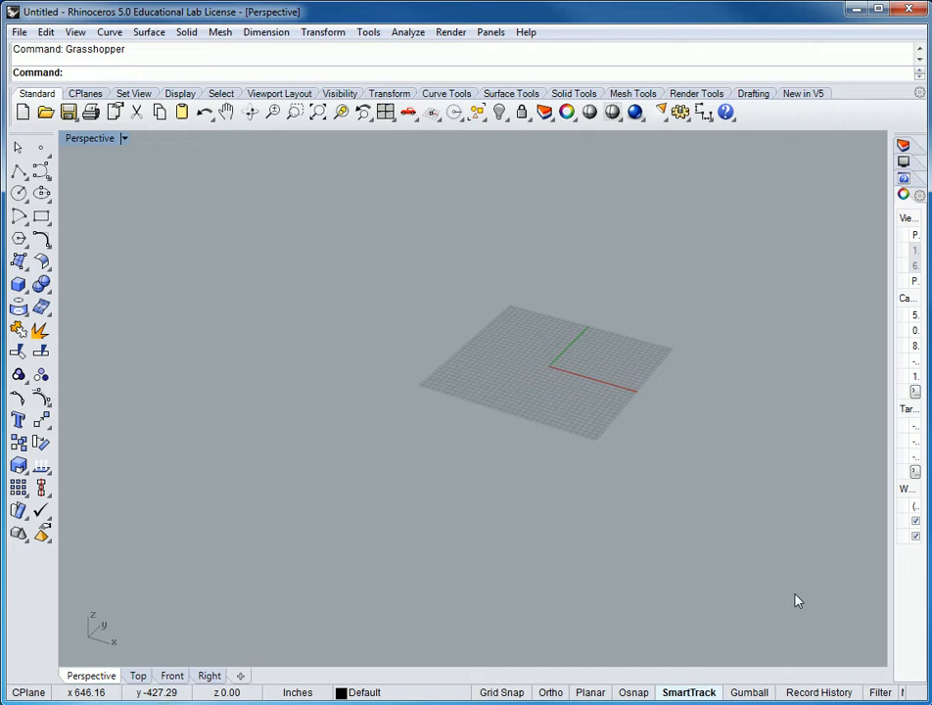
double_click(96, 145)
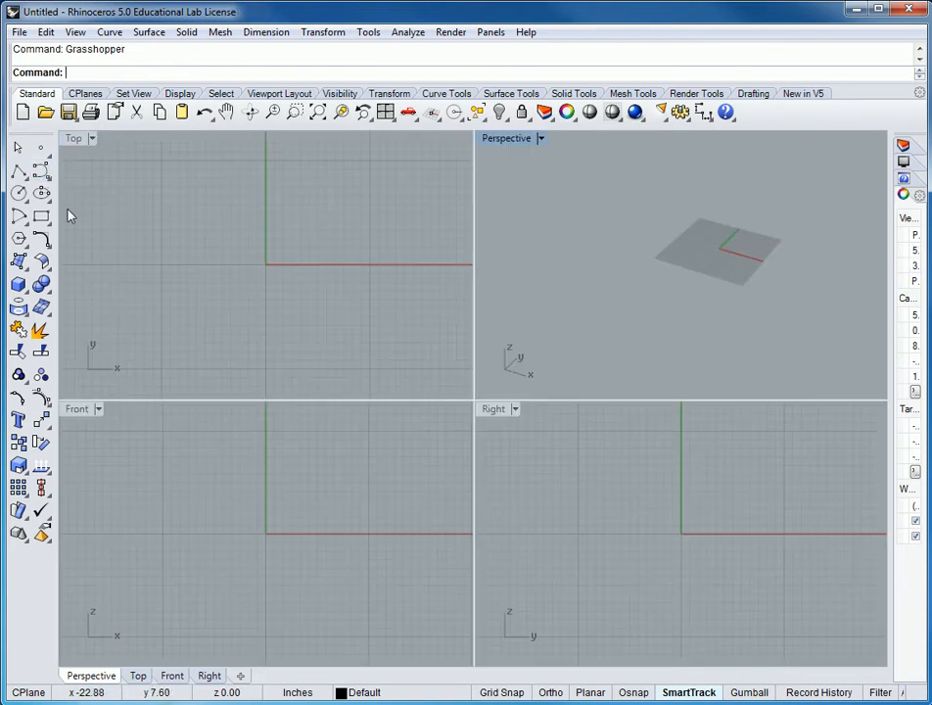
In the maximized Front view, draw a 6-inch line straight up from the origin 0,0,0 with Ortho on
double_click(78, 411)
scroll(526, 340, "down", 14)
scroll(525, 347, "down", 3)
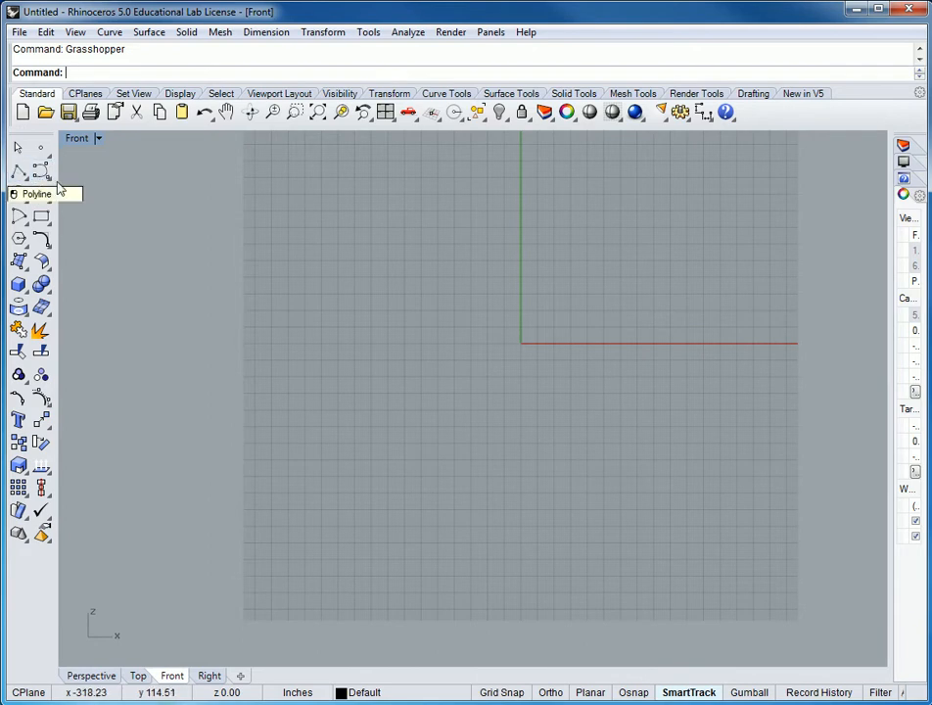
type("Line")
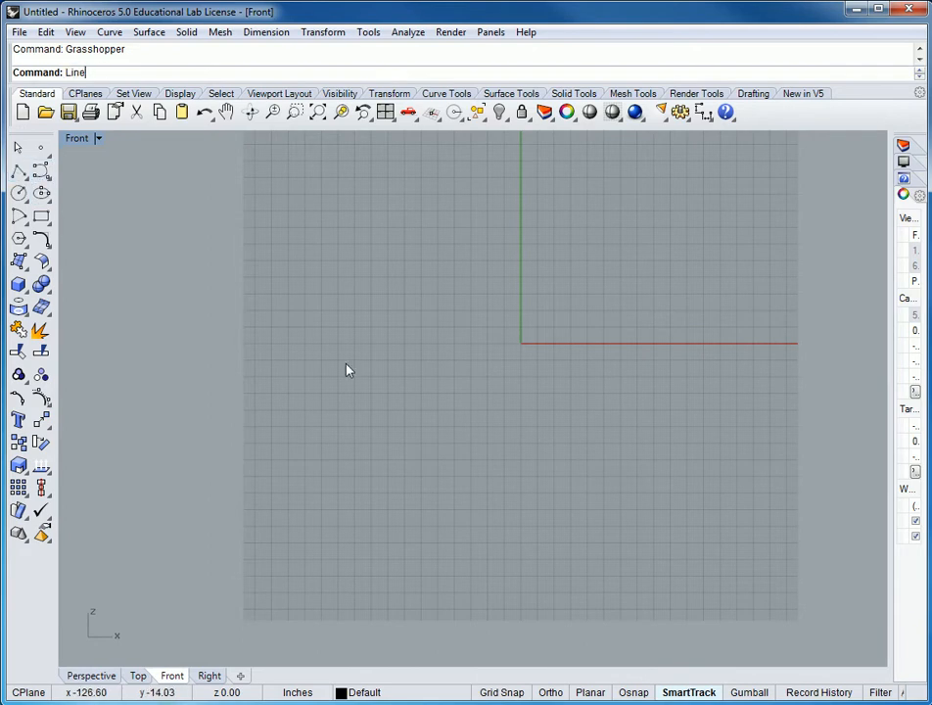
key("Return")
type("0.")
type("0,0")
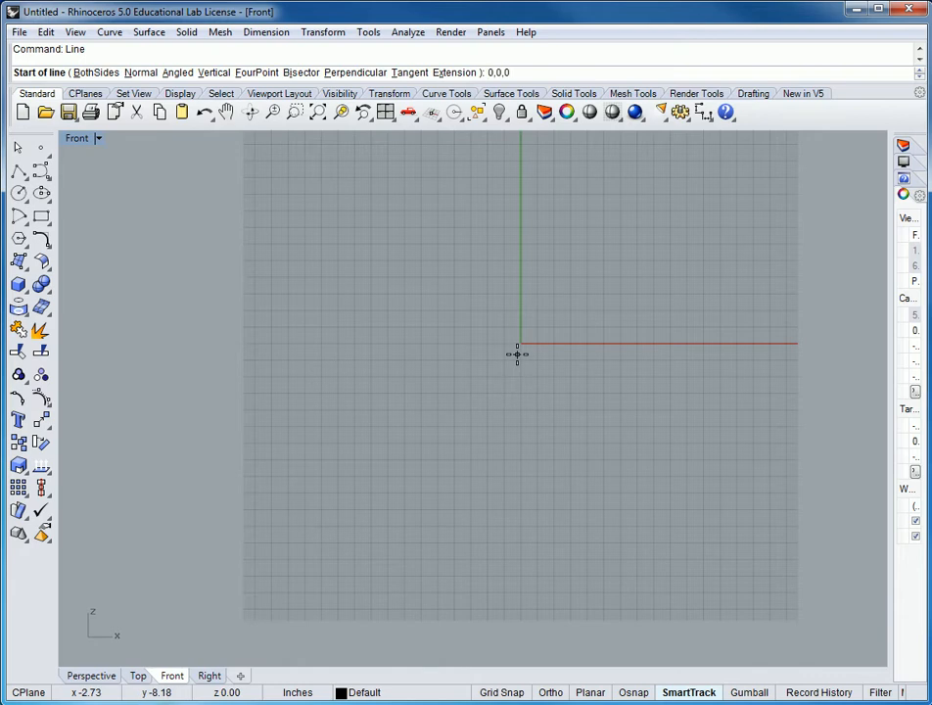
key("Return")
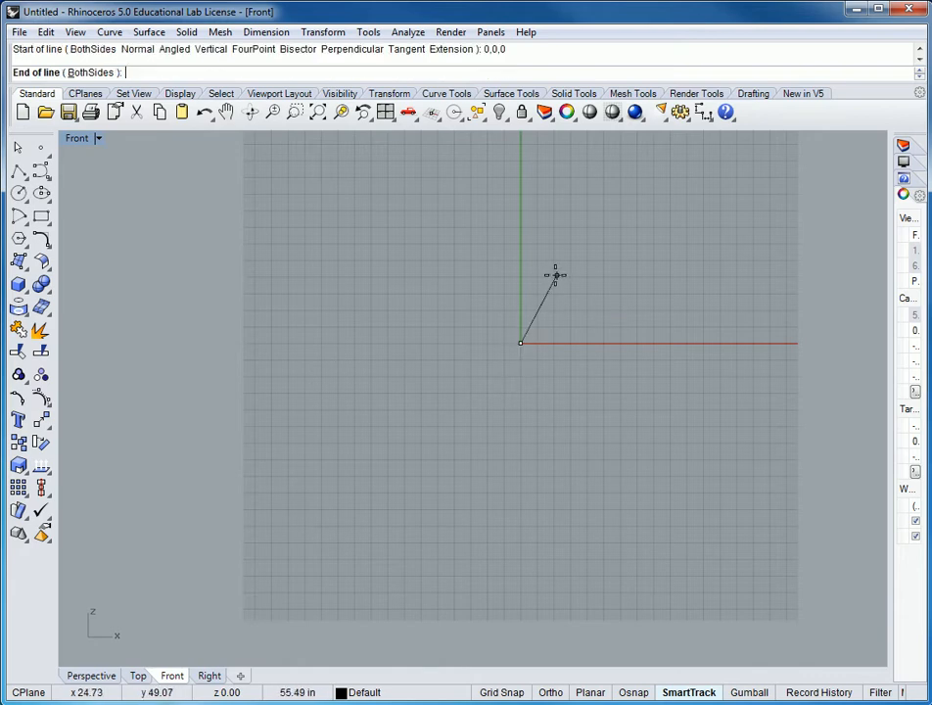
left_click(561, 693)
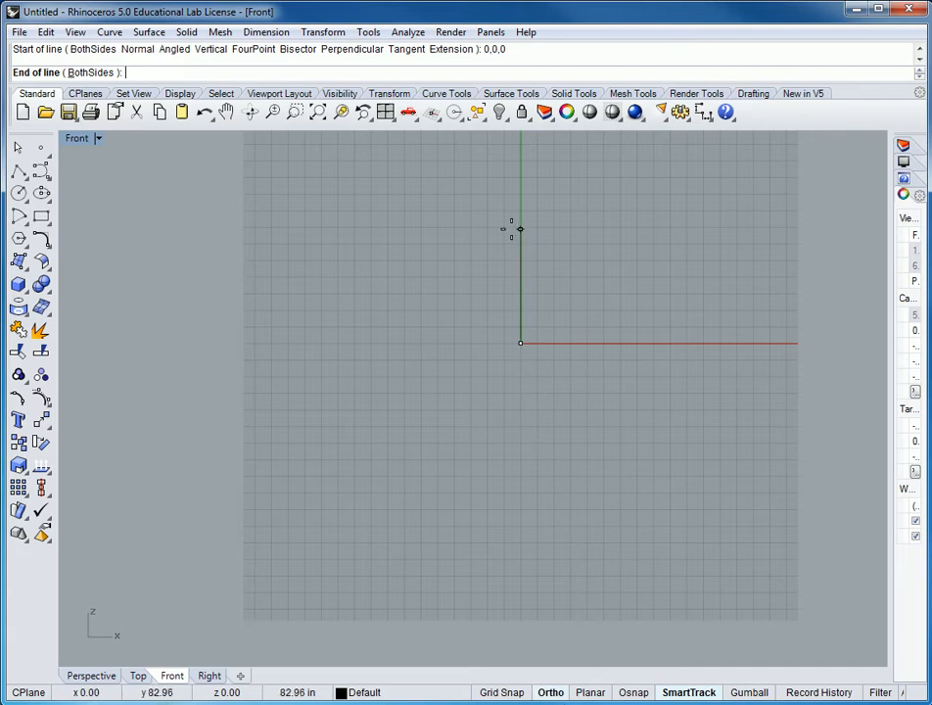
type("6")
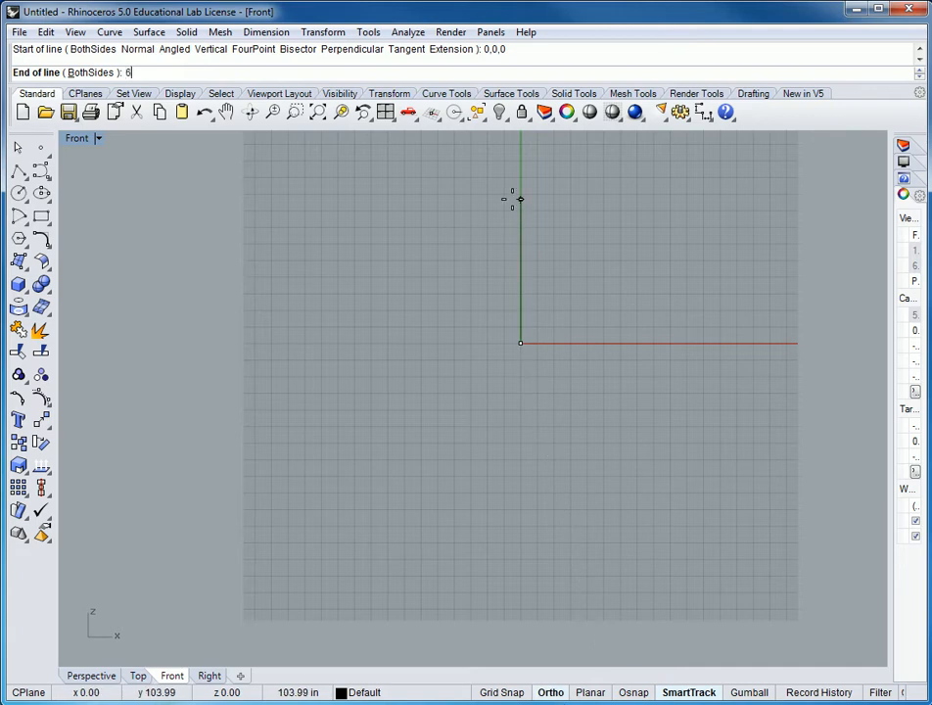
key("Return")
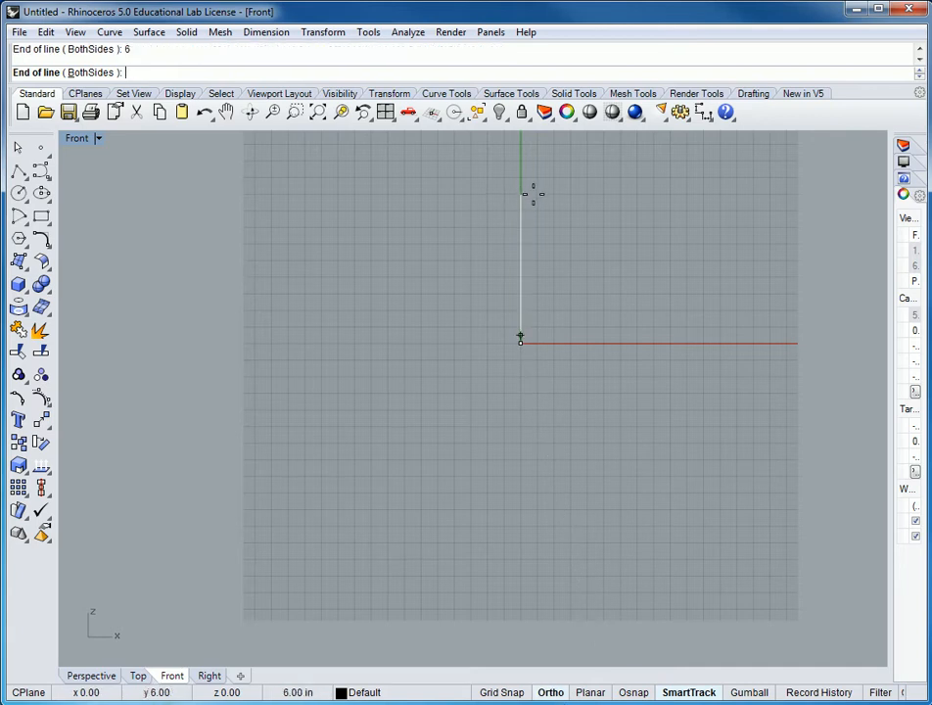
left_click(528, 202)
Draw a second 6-inch line from the origin 0,0,0 horizontally along the positive X axis
scroll(520, 348, "up", 4)
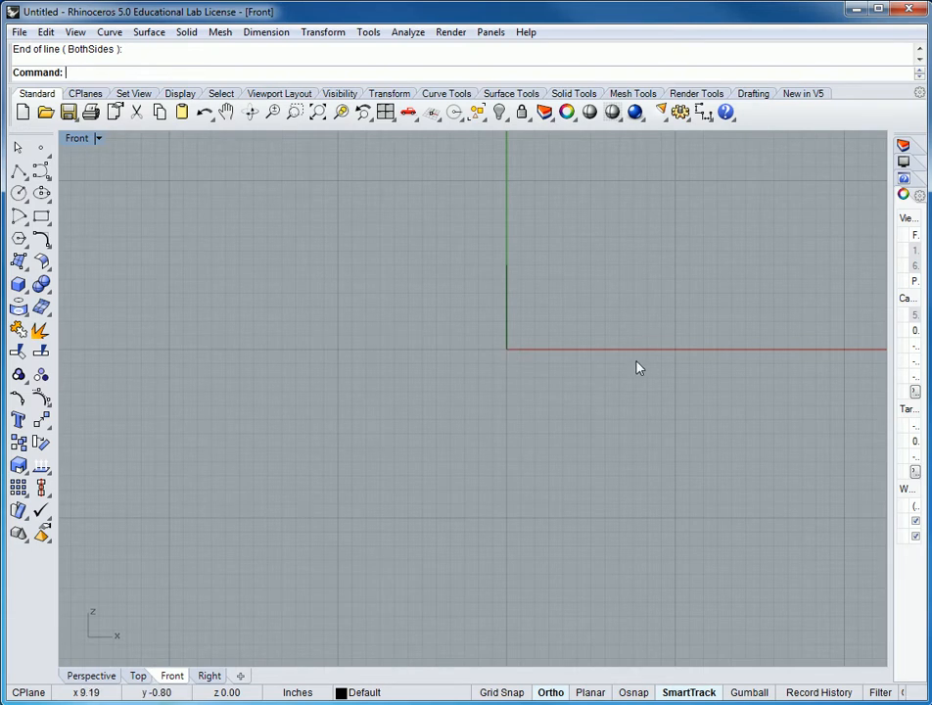
type("Line")
key("Return")
type("0,0,0")
key("Return")
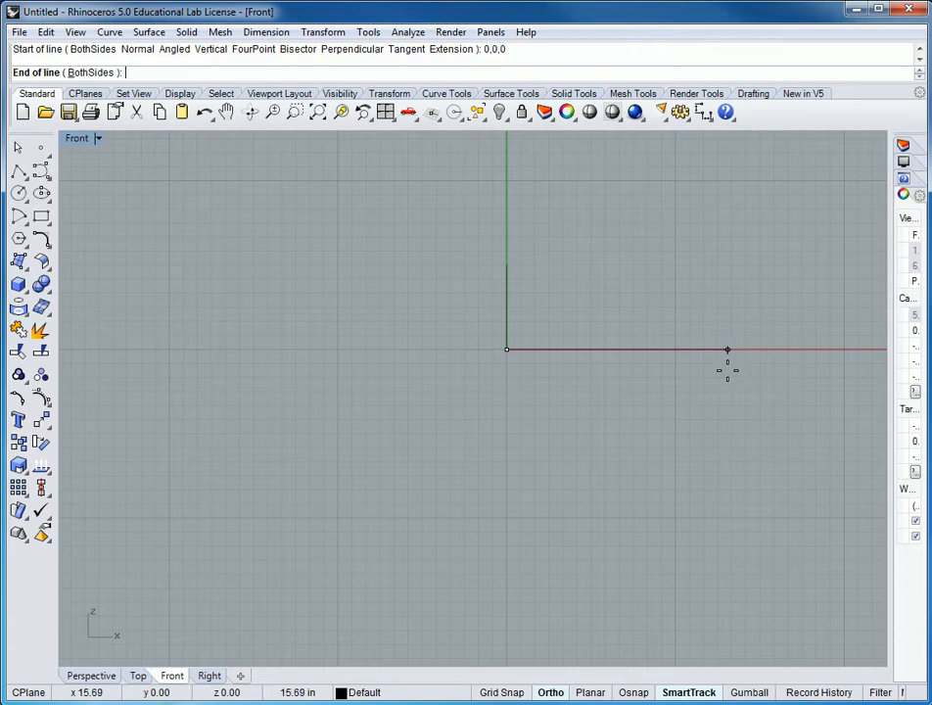
type("6")
key("Return")
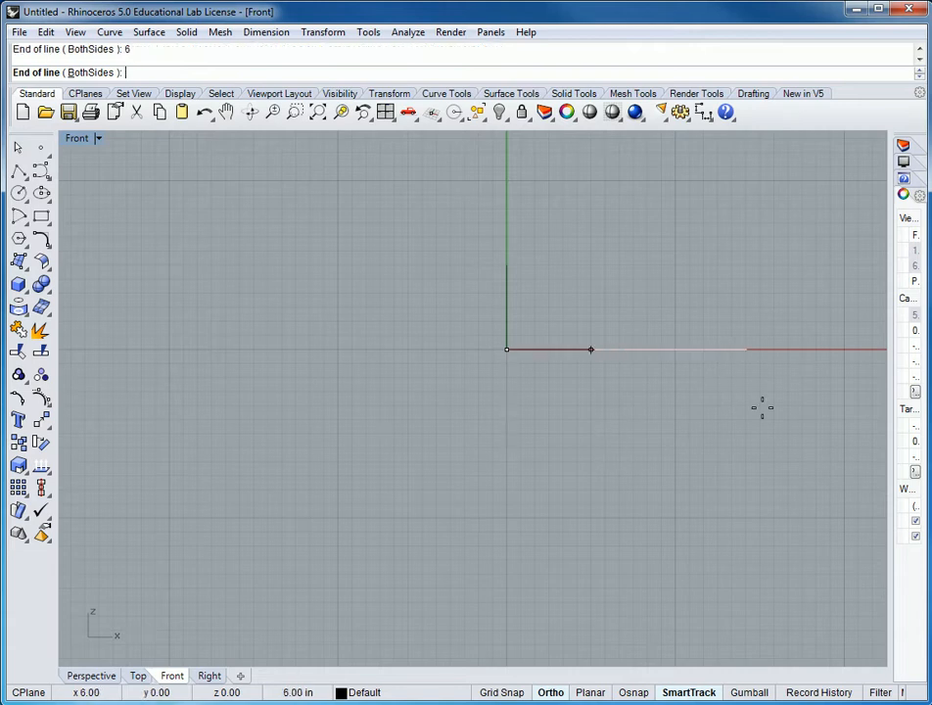
left_click(848, 354)
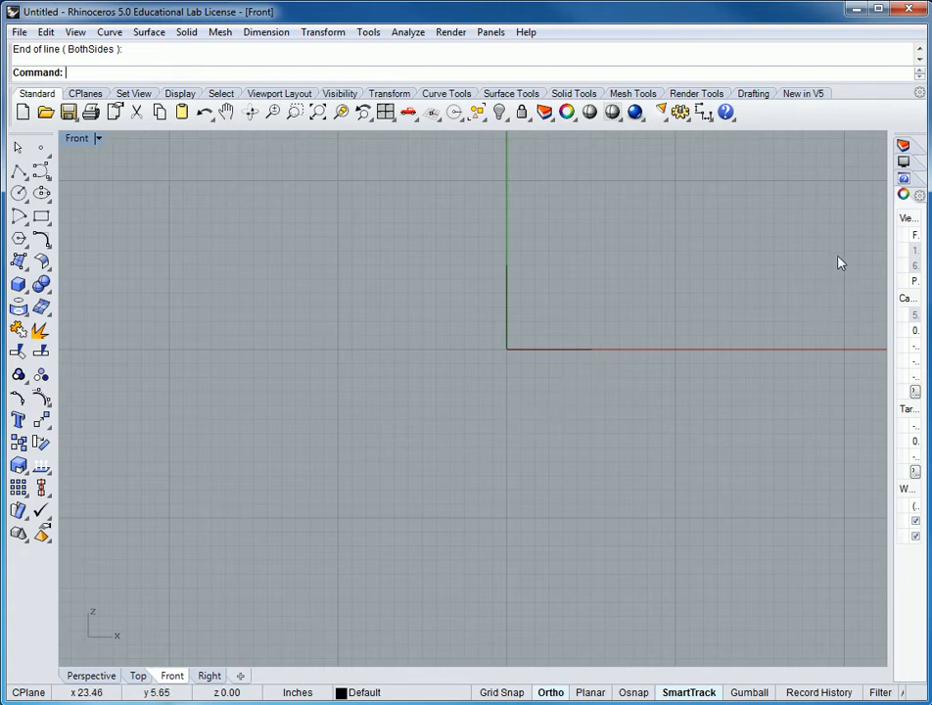
Draw a 180-degree arc centered at 0,0,0, starting at the upper end of the vertical line with the End object snap enabled
left_click(113, 35)
mouse_move(72, 211)
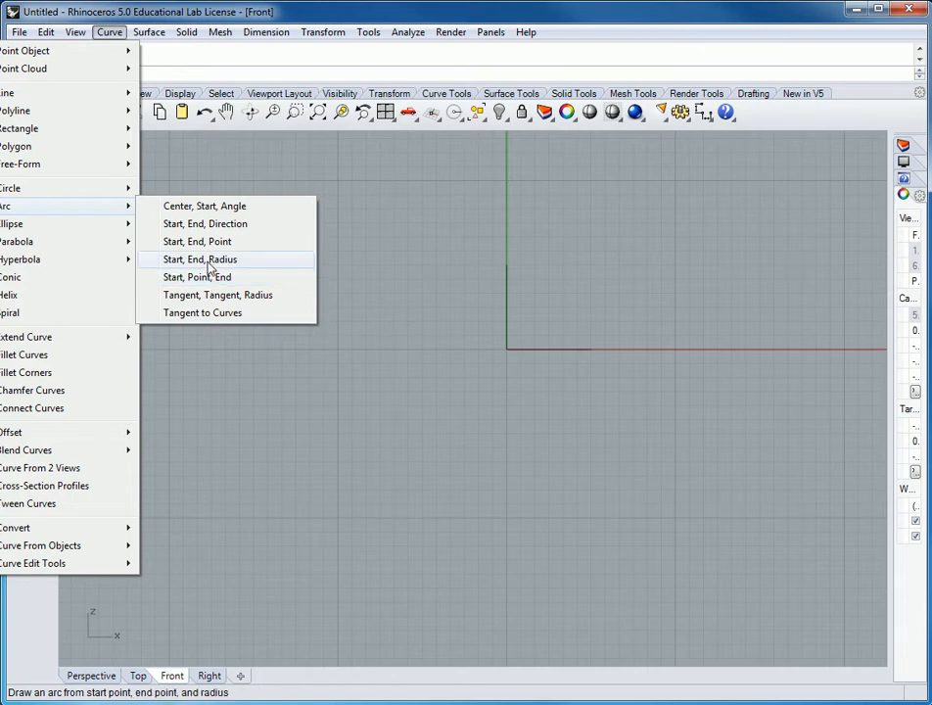
left_click(207, 209)
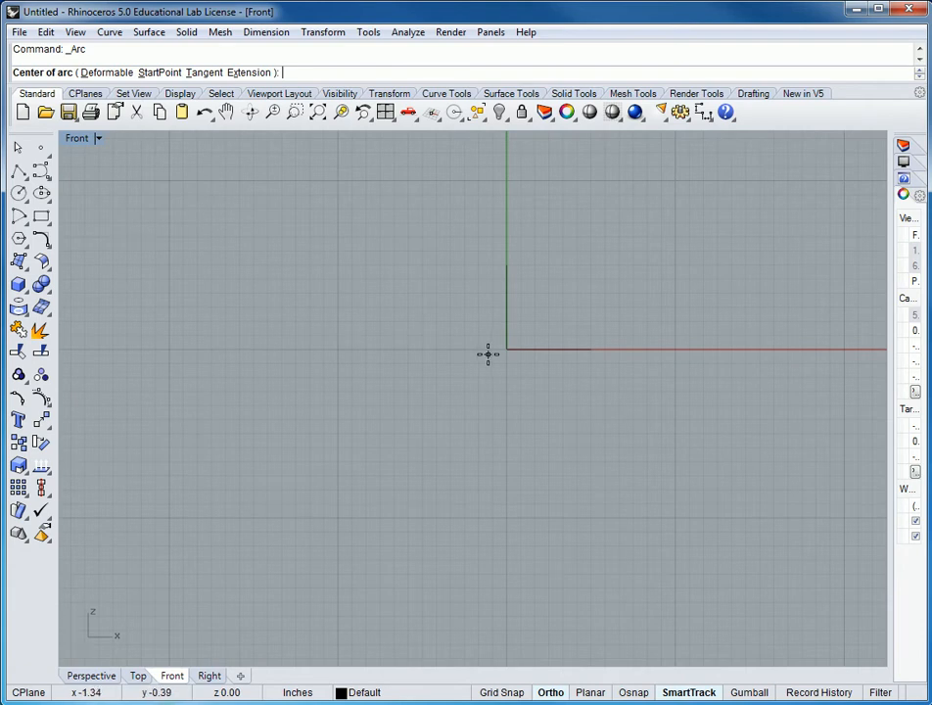
type("0,0,0")
key("Return")
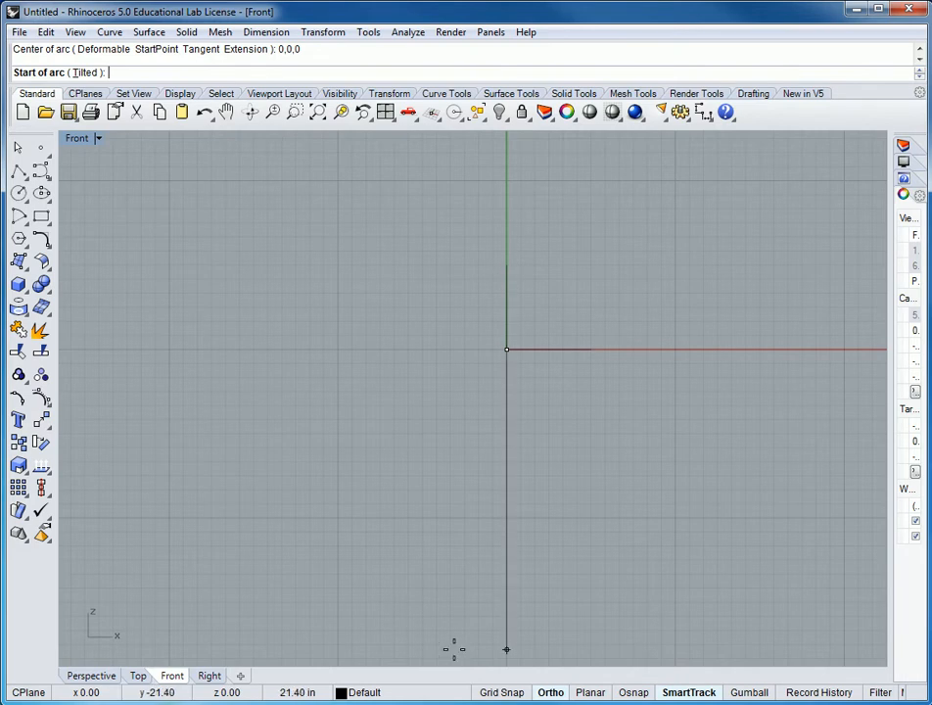
left_click(633, 692)
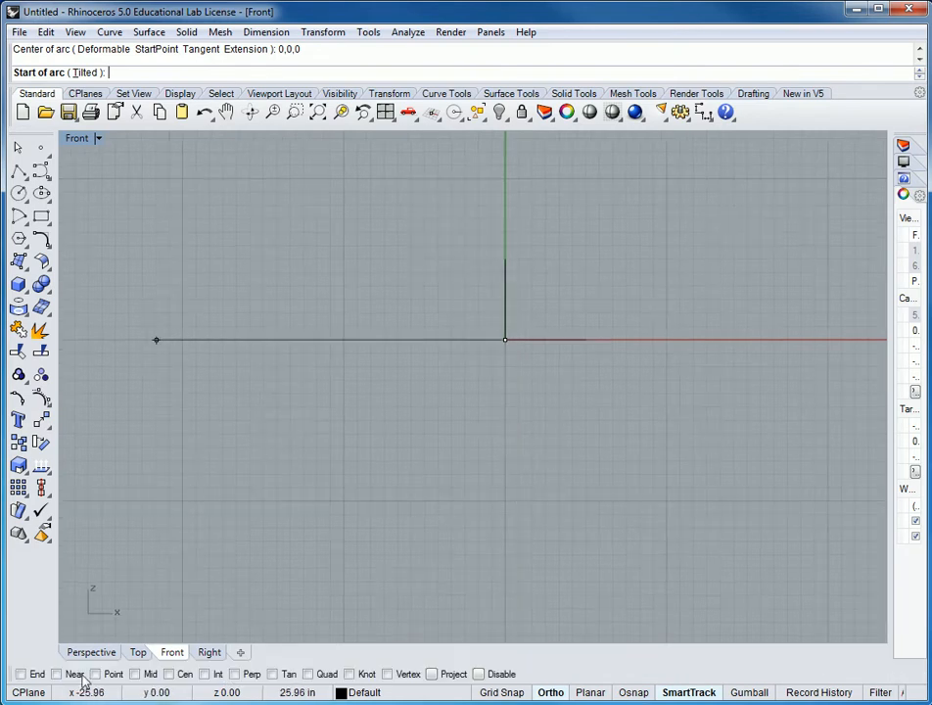
left_click(20, 673)
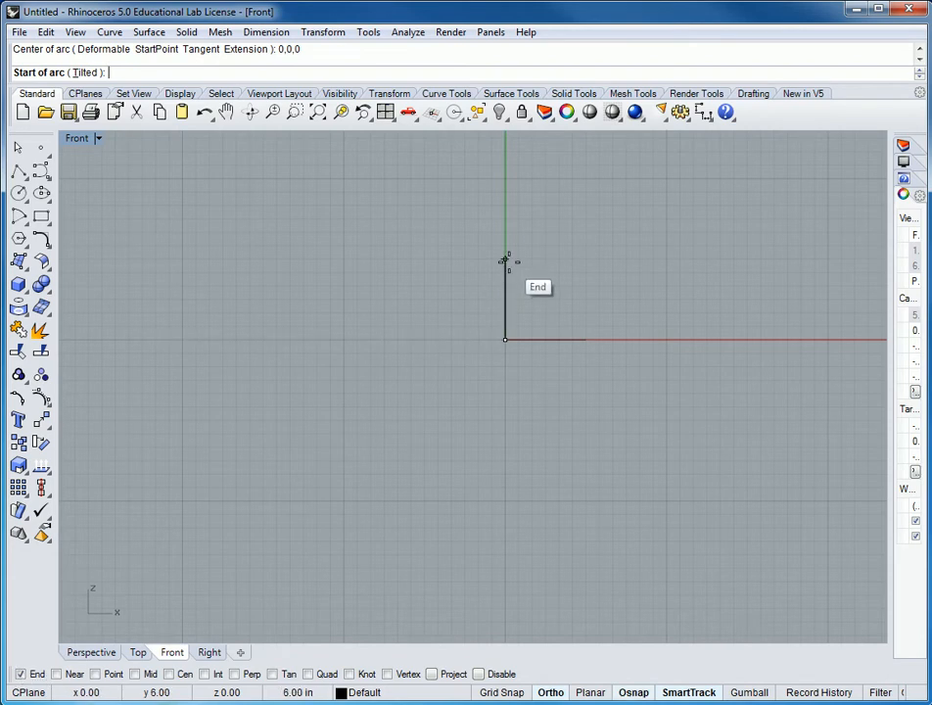
left_click(506, 259)
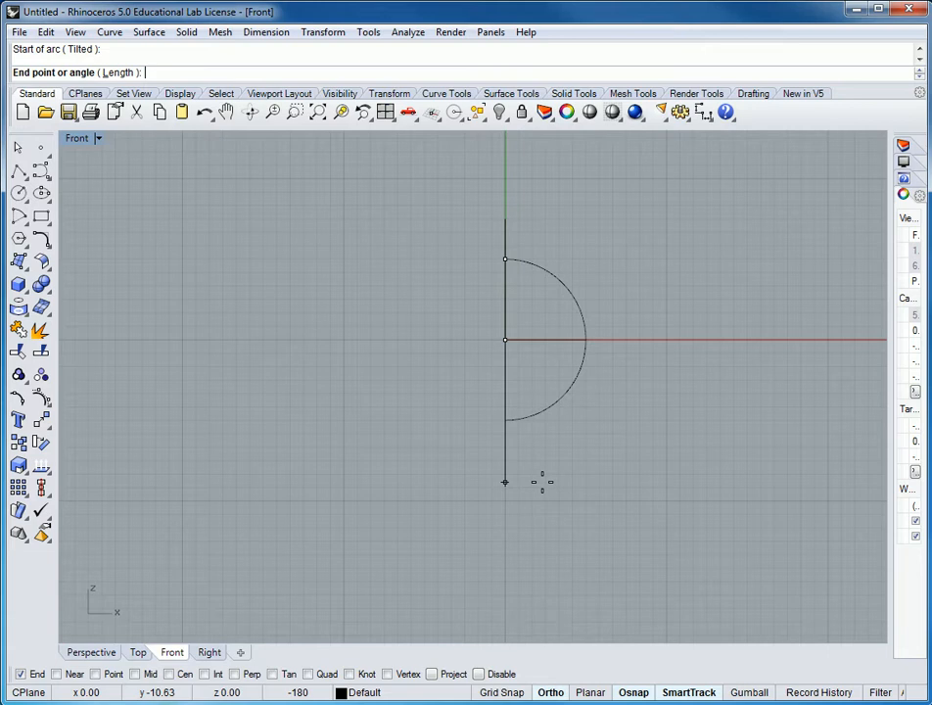
type("180")
key("Return")
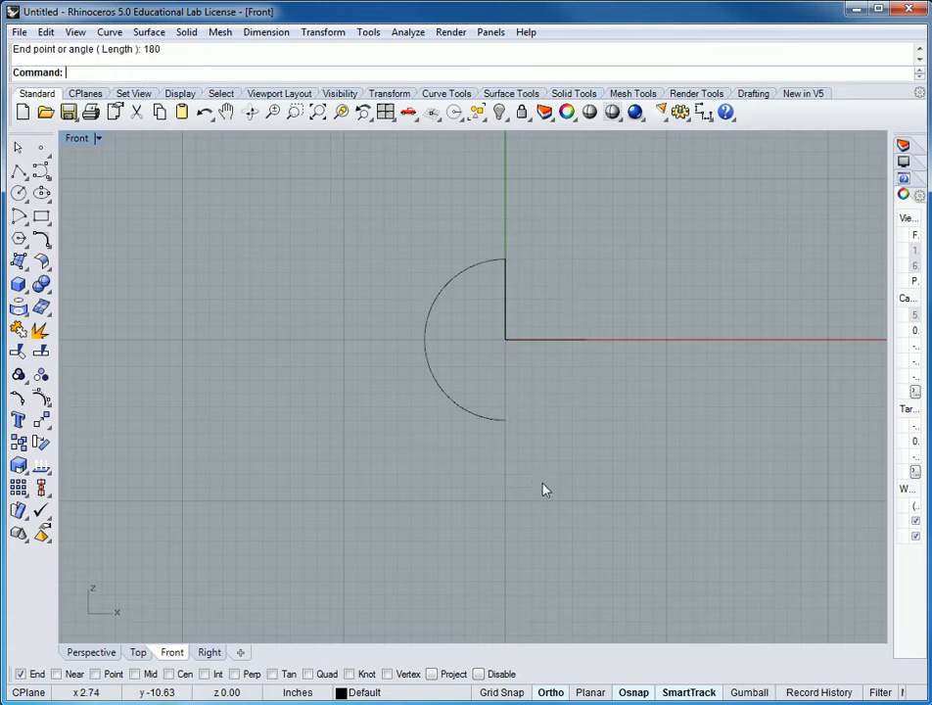
Rotate the arc half a turn about the origin onto the positive X side
left_click(428, 324)
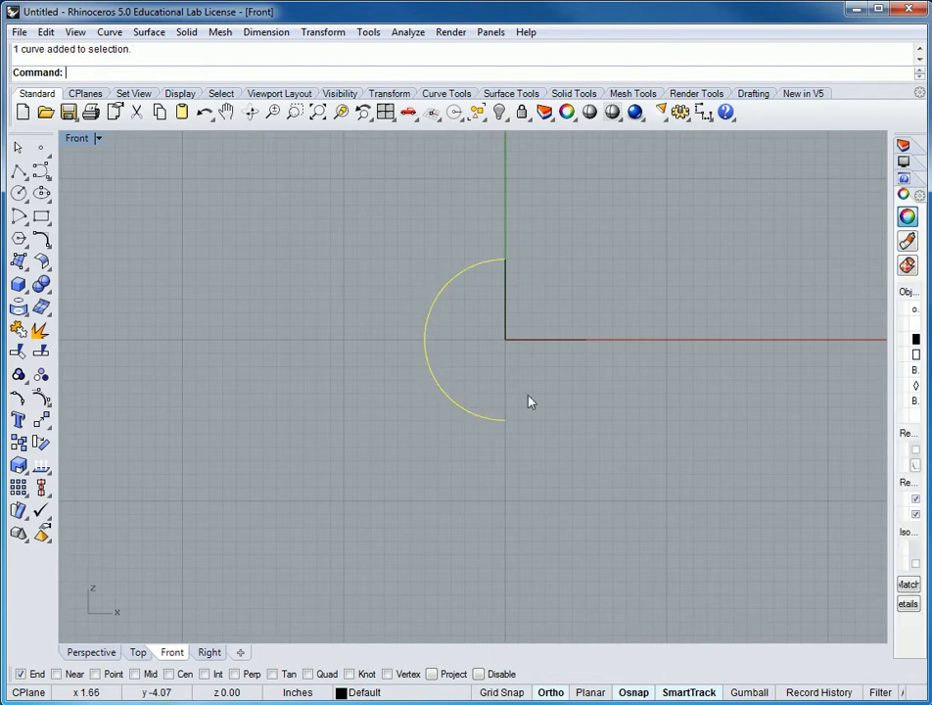
type("Rotate")
key("Return")
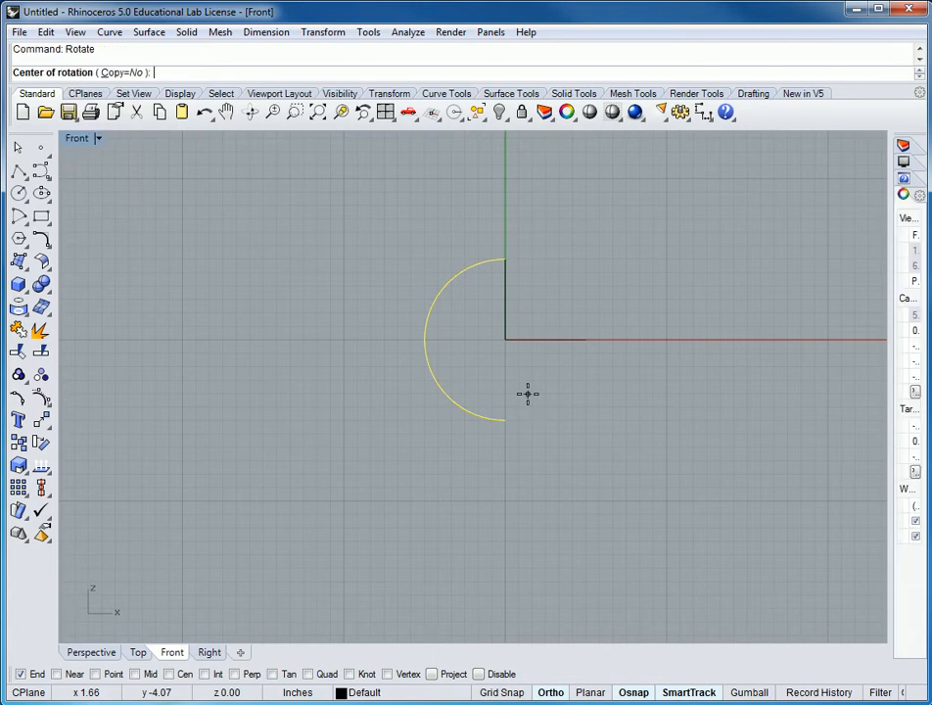
left_click(505, 340)
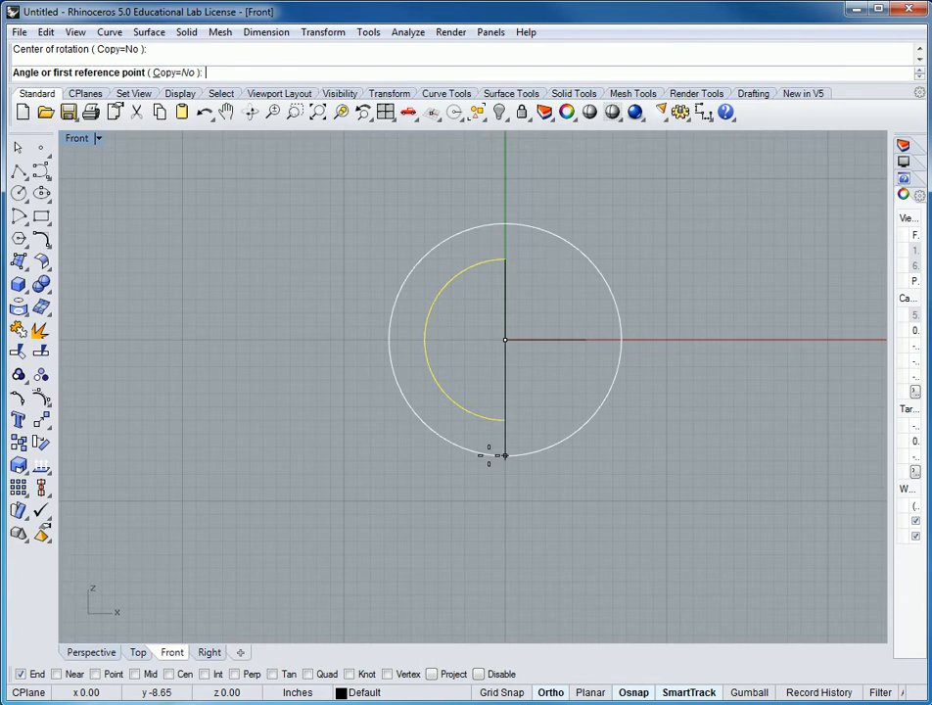
left_click(449, 455)
left_click(440, 191)
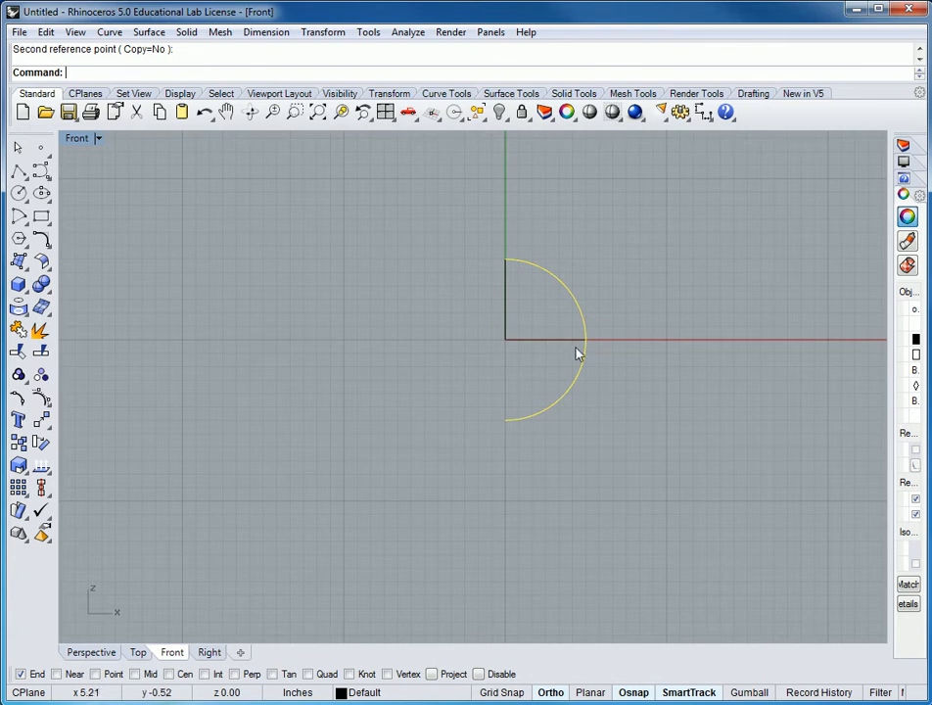
left_click(680, 389)
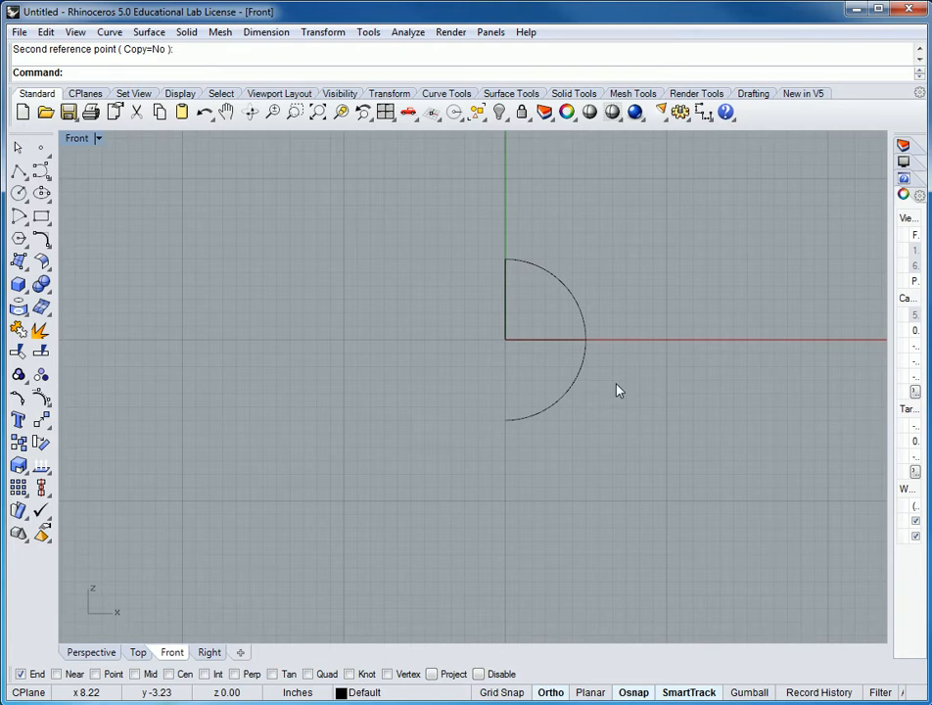
Copy the horizontal 6-inch line about 6.6 inches along the positive X axis and delete the copy
left_click(567, 344)
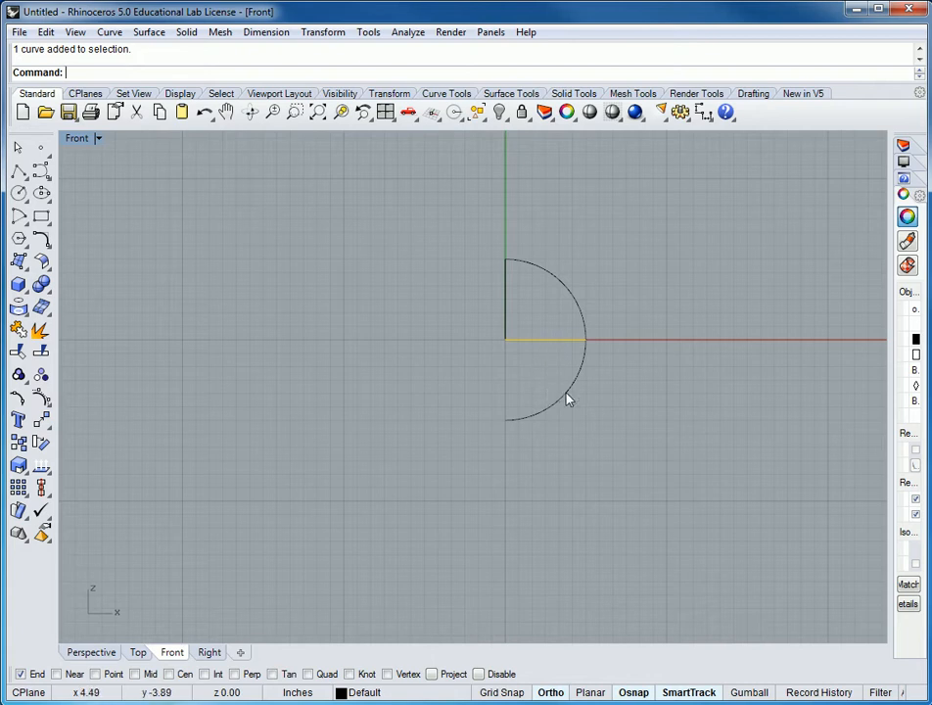
type("COpy")
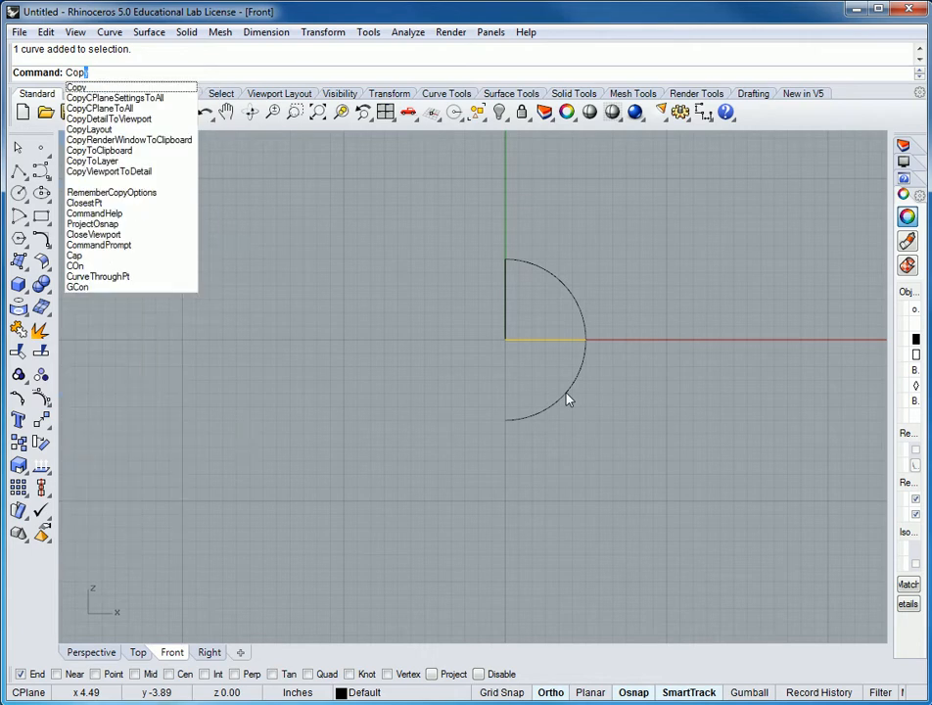
key("Return")
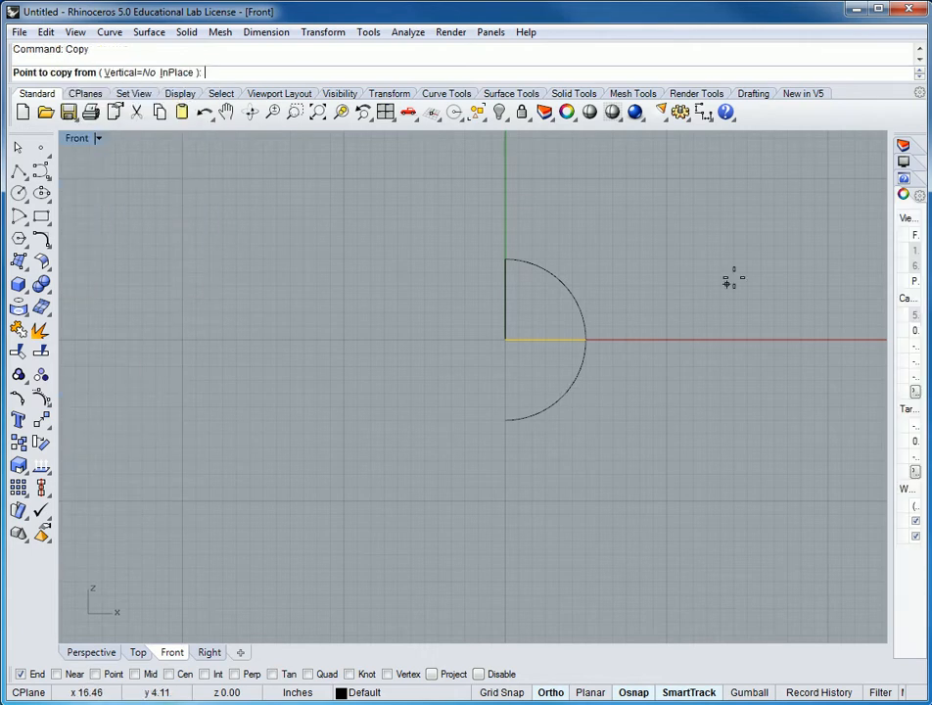
left_click(585, 471)
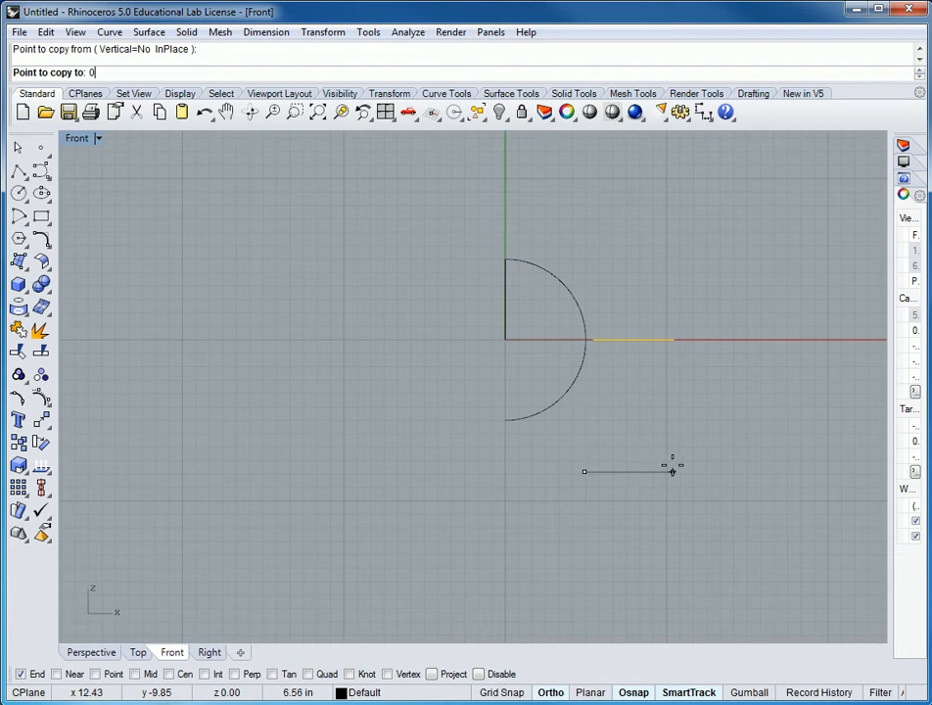
left_click(667, 475)
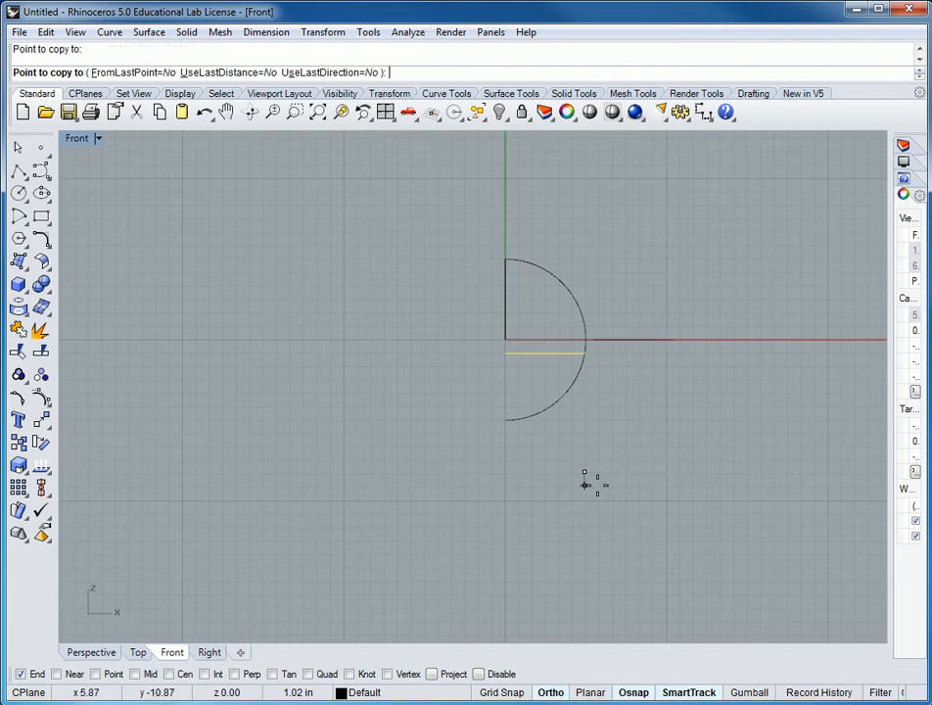
key("Return")
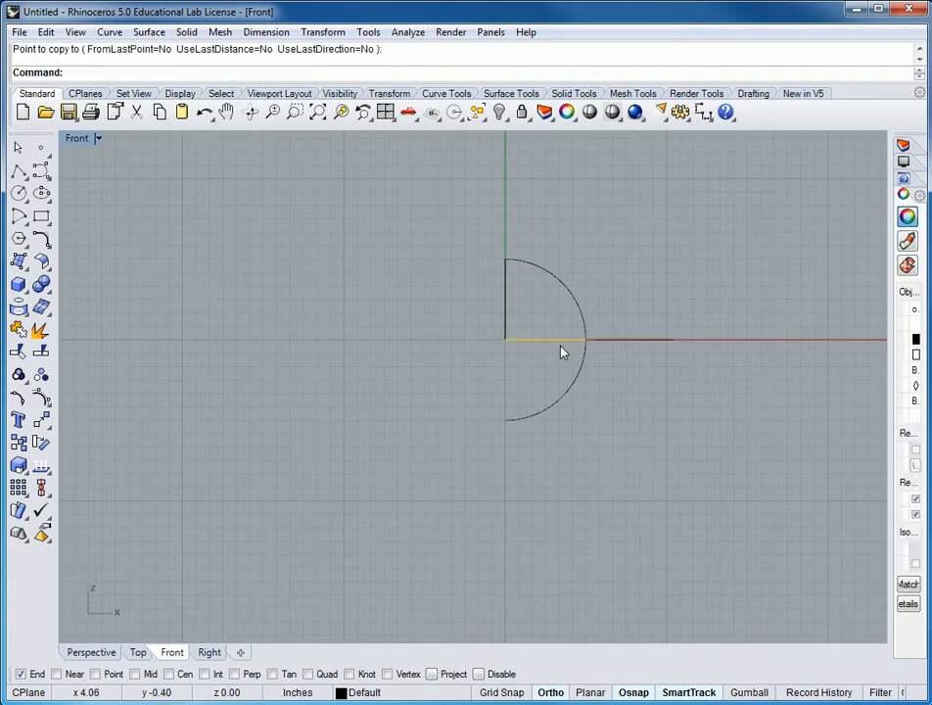
left_click(651, 342)
key("Delete")
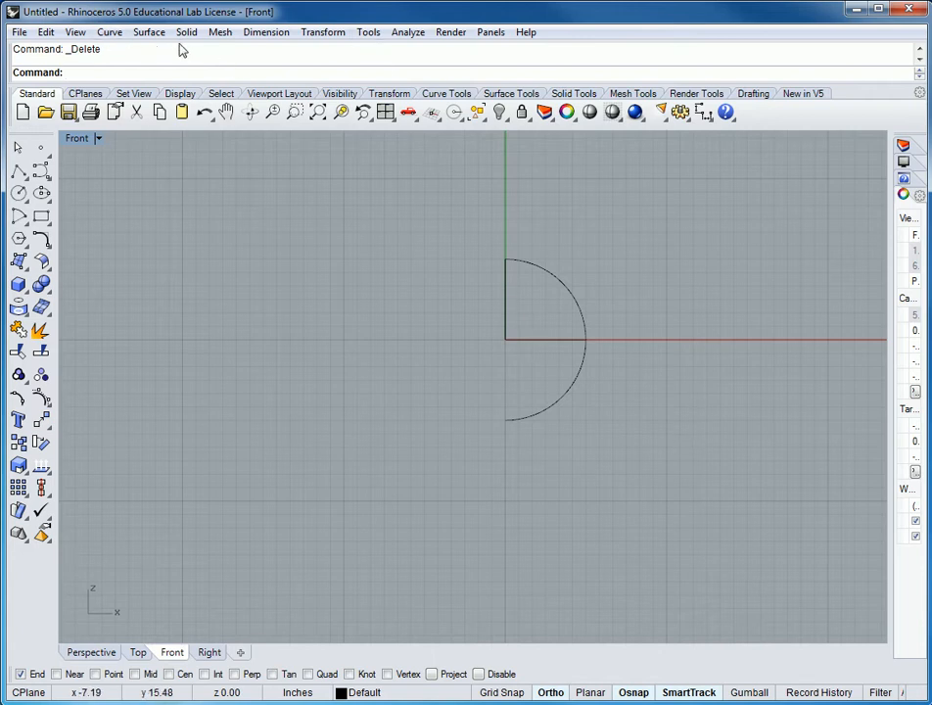
left_click(327, 33)
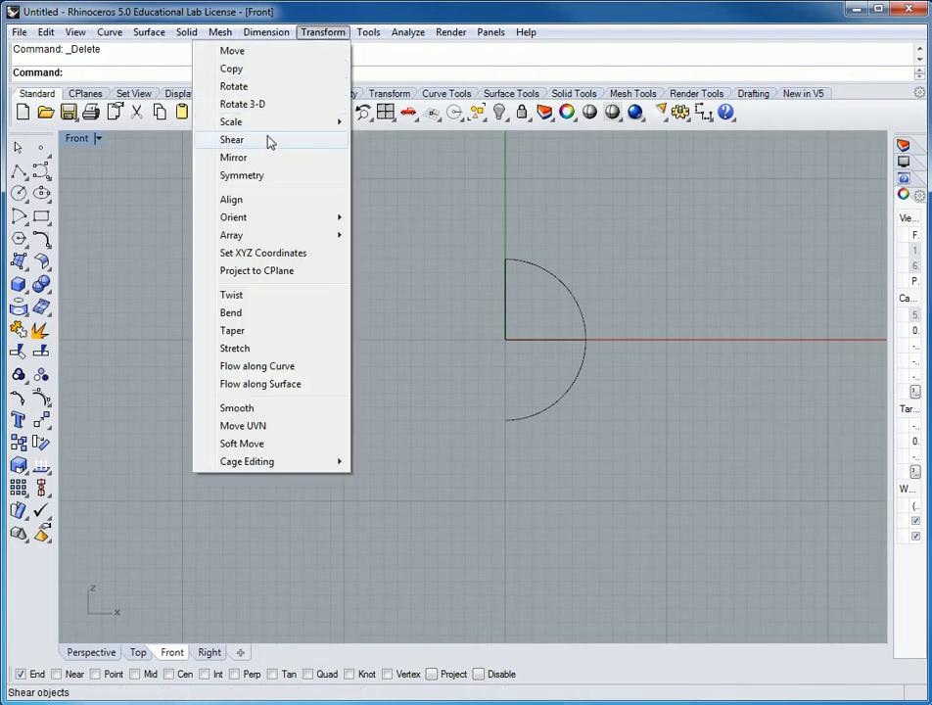
mouse_move(281, 236)
left_click(96, 255)
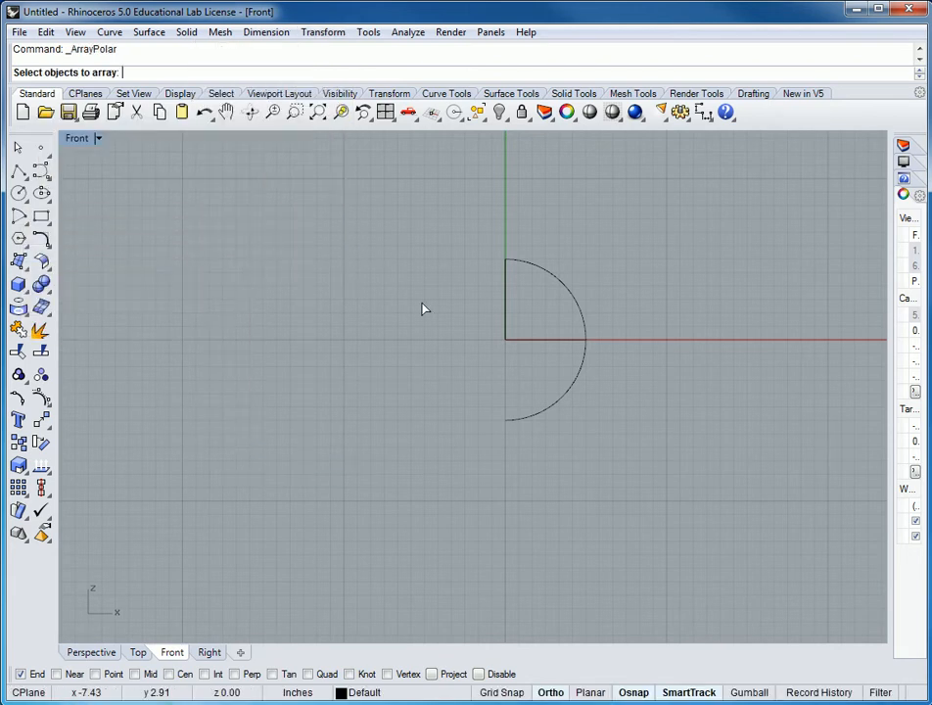
left_click(539, 339)
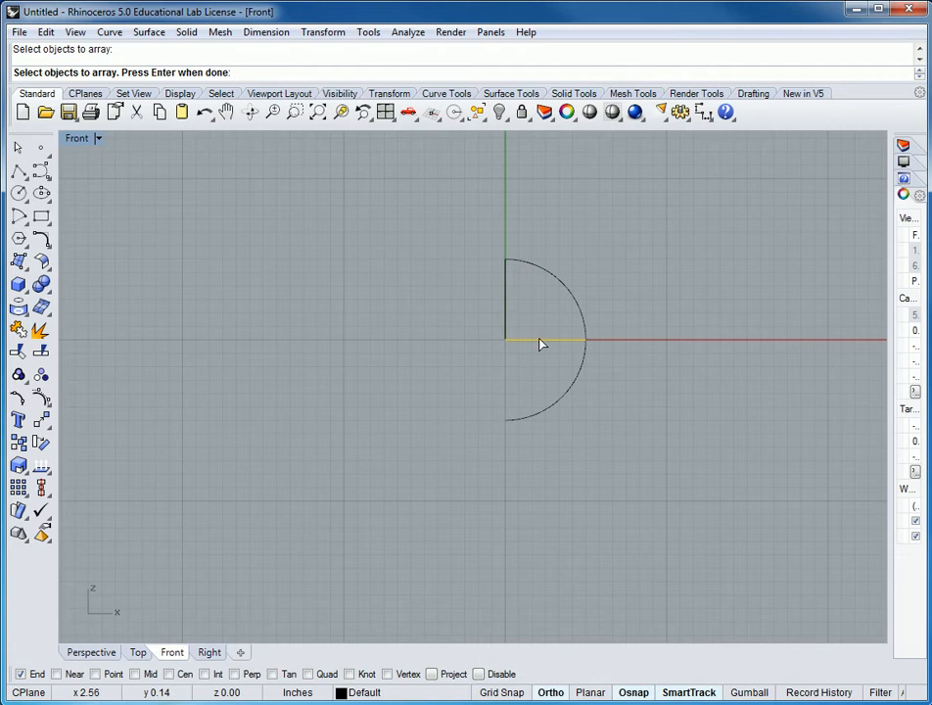
left_click(507, 308)
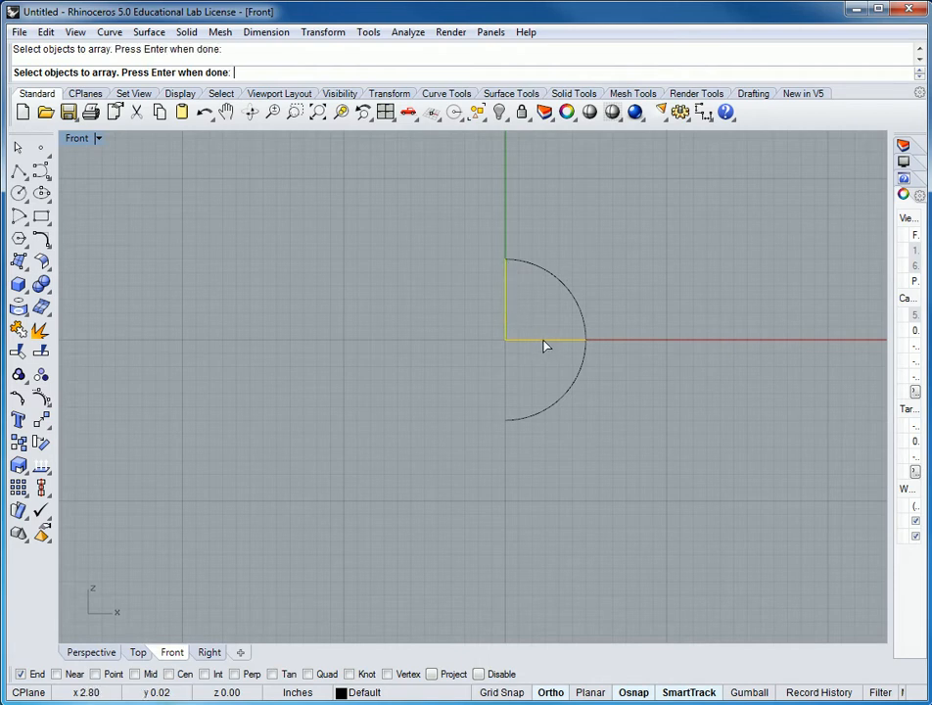
key("Escape")
Polar array the horizontal line about the origin with 7 items filling 90 degrees up to the vertical line
key("Return")
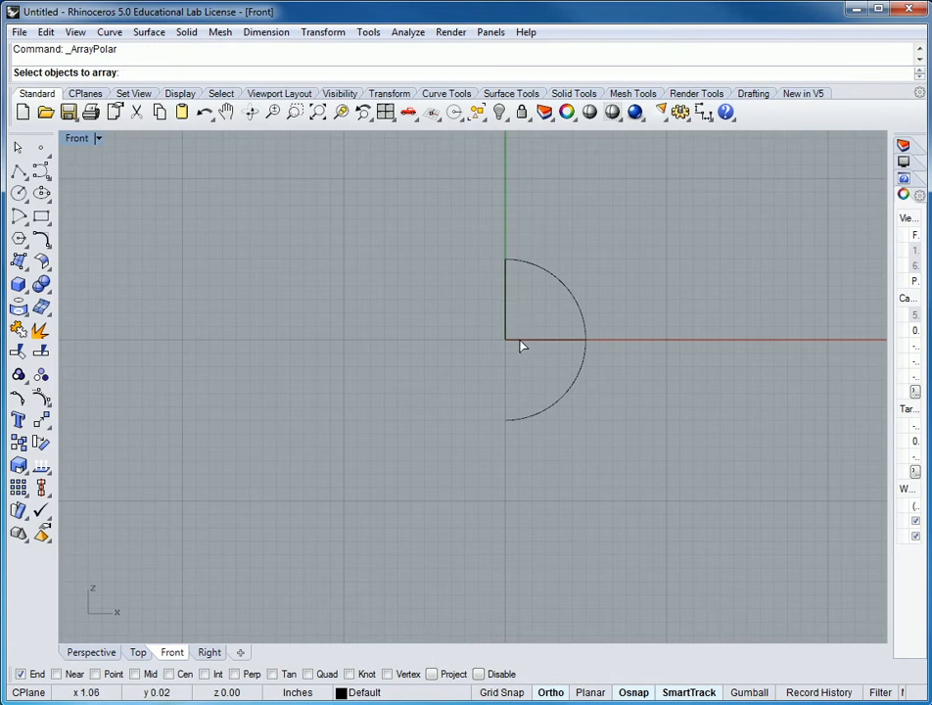
left_click(522, 339)
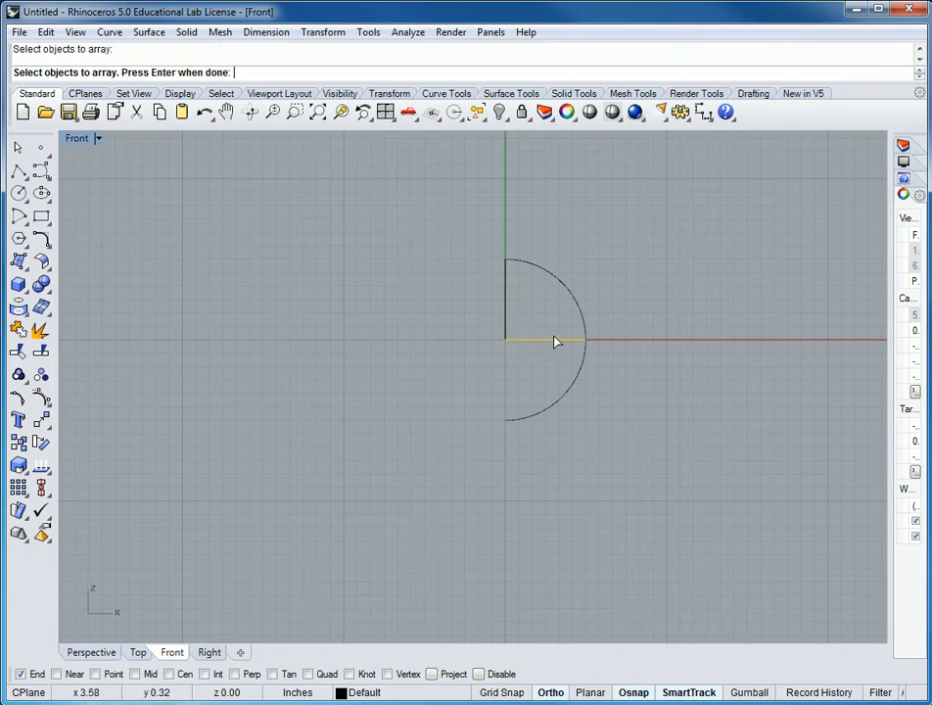
key("Return")
left_click(505, 339)
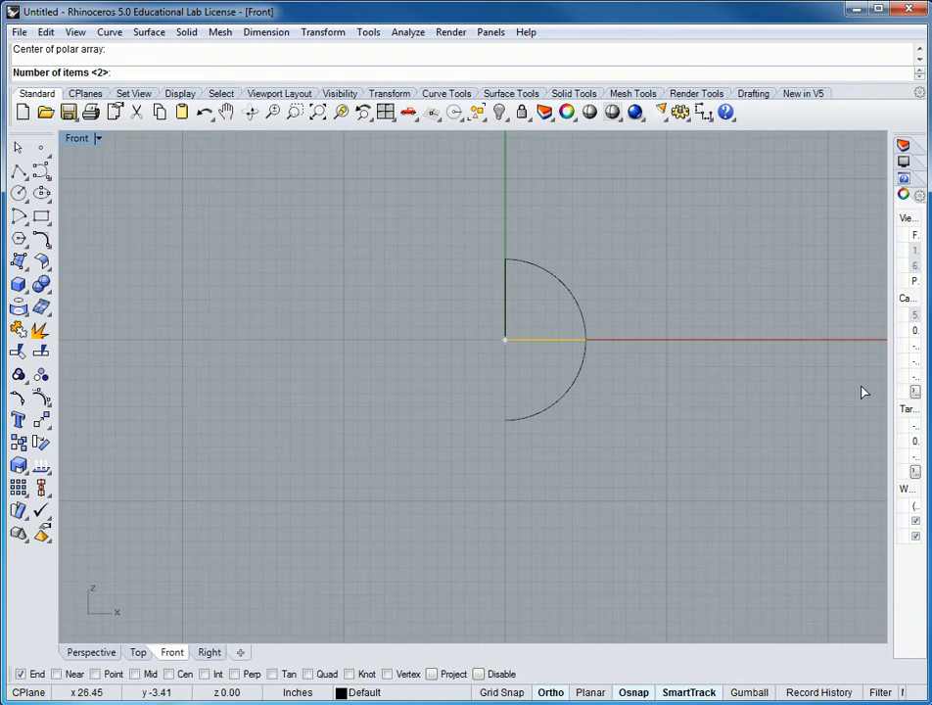
type("7")
key("Return")
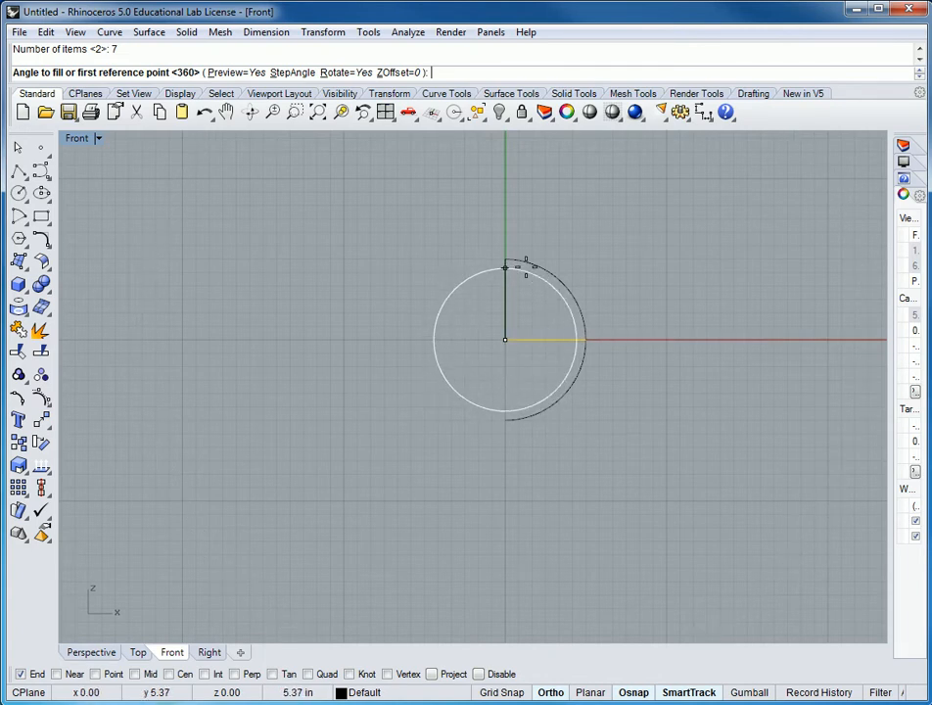
type("90")
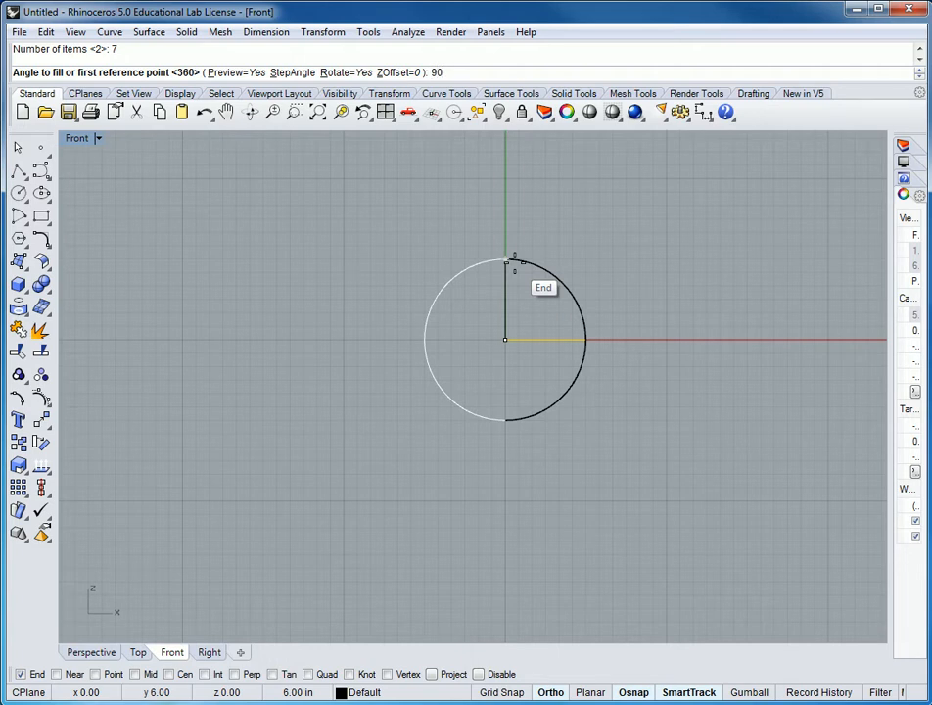
key("Return")
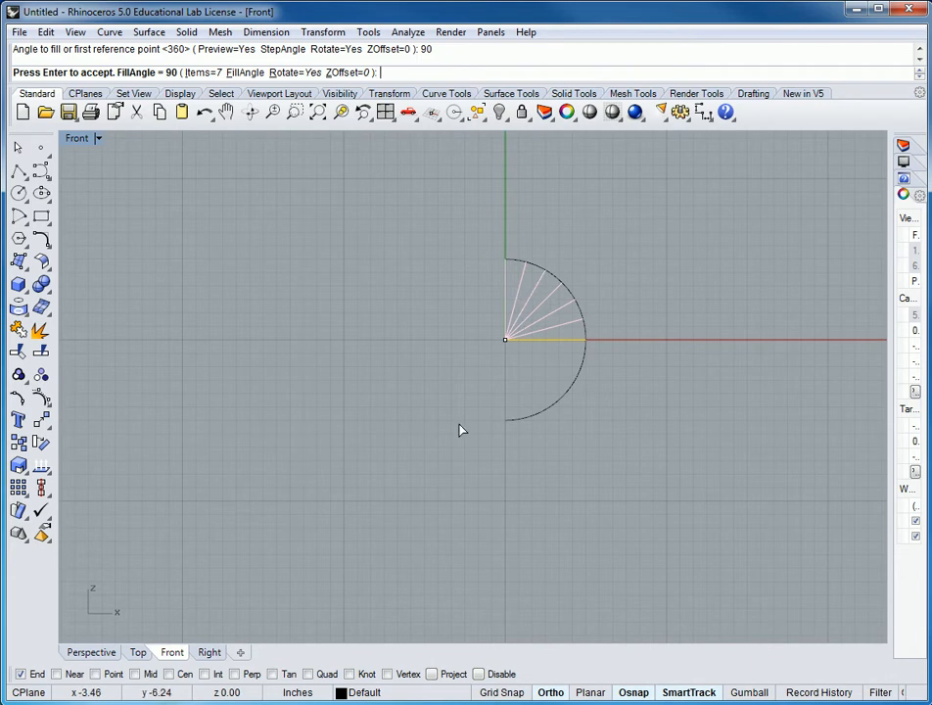
key("Return")
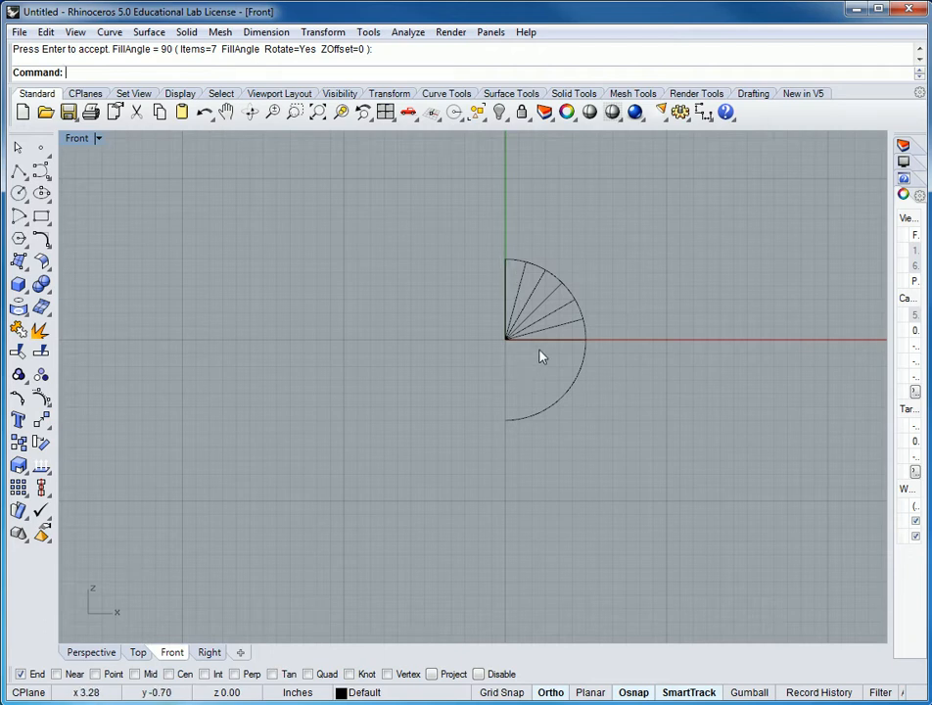
With Int and Perp object snaps enabled, draw a horizontal line from the uppermost slanted radial line's arc end to the vertical line
type("Linr")
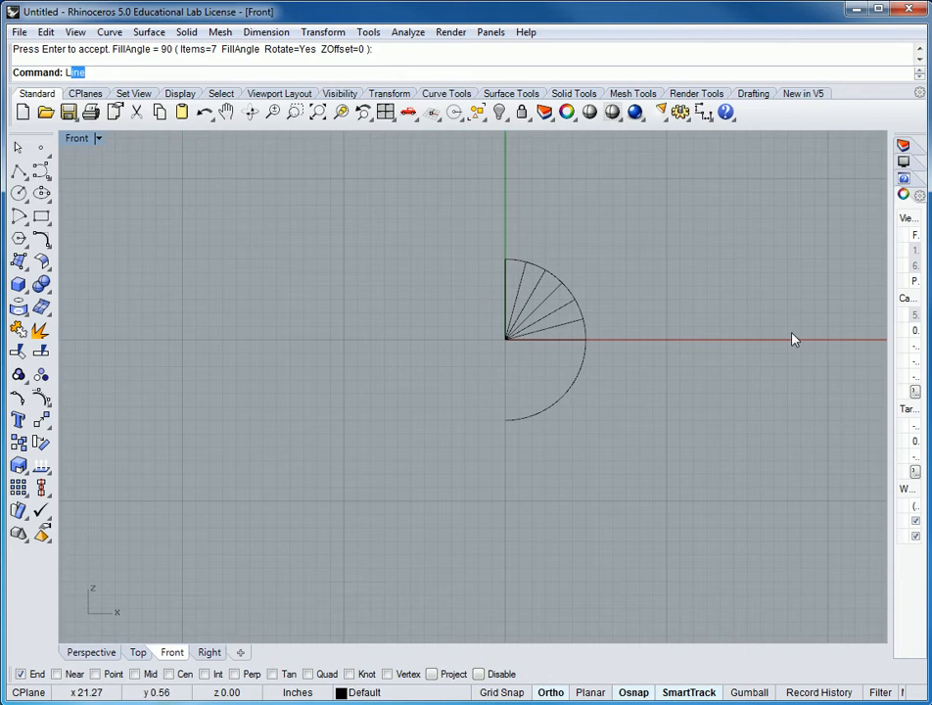
key("Return")
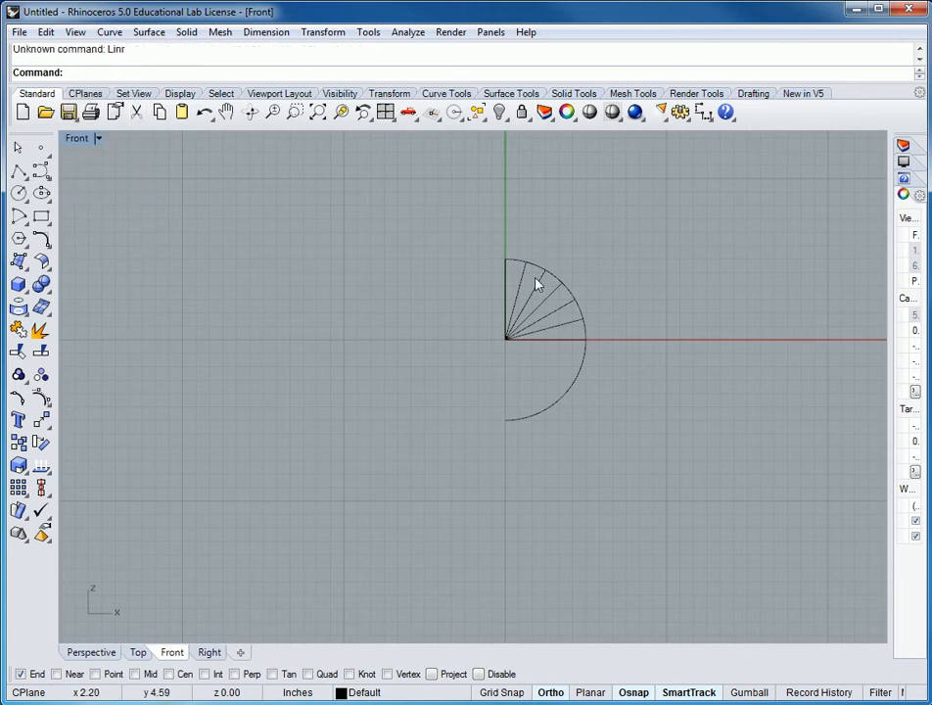
left_click(205, 674)
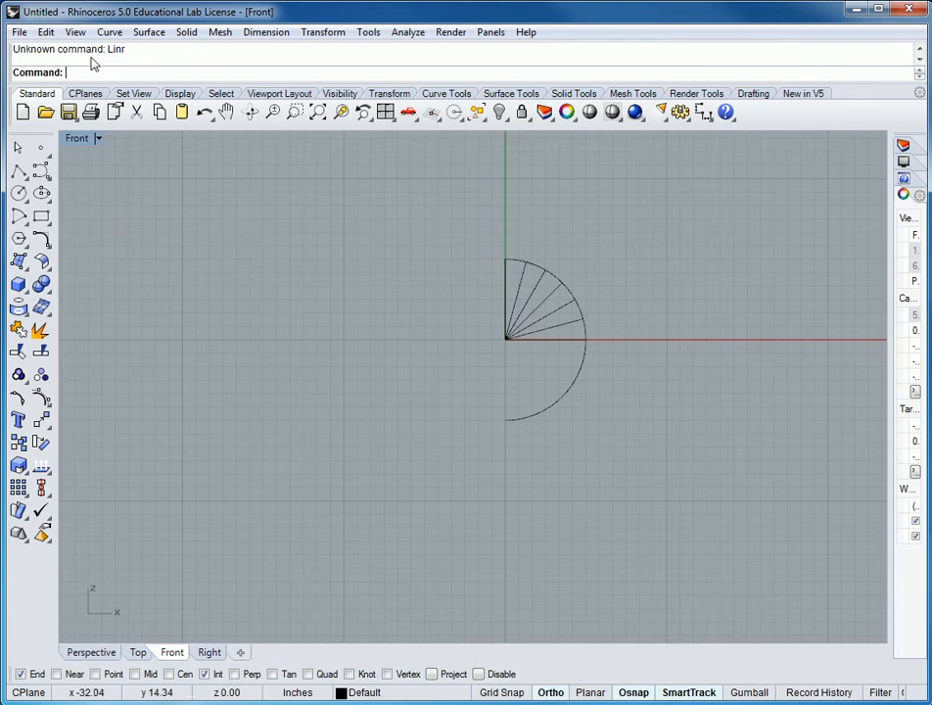
type("Line")
key("Return")
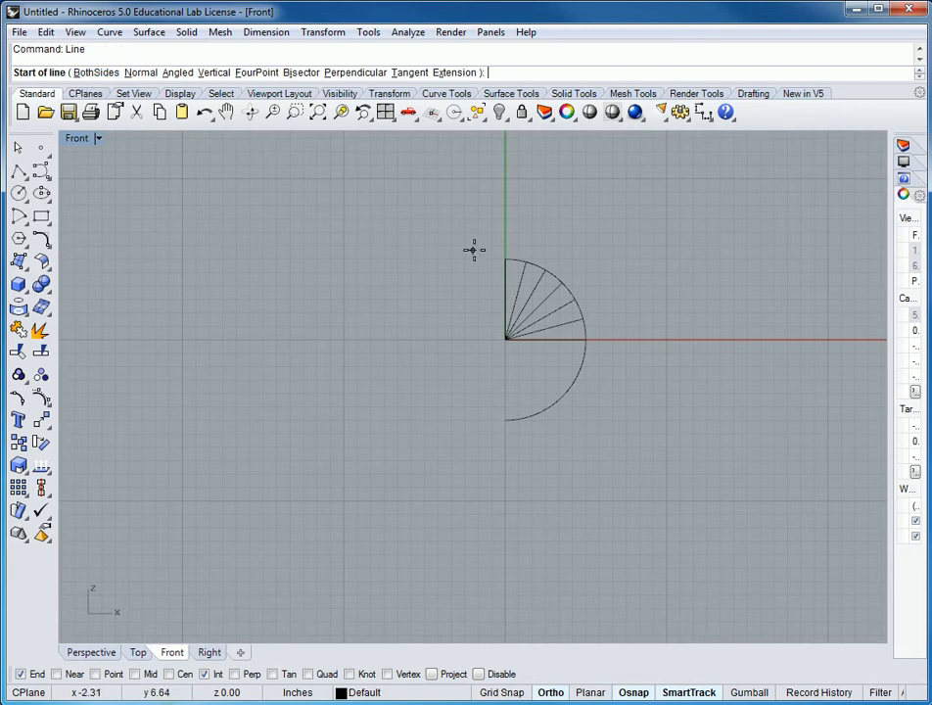
left_click(526, 262)
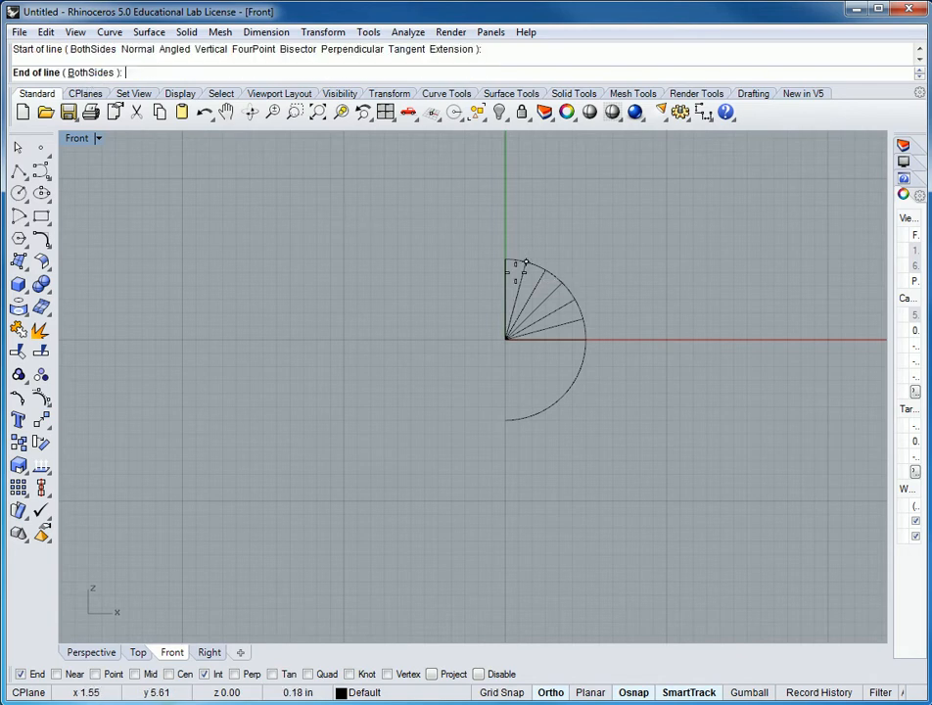
left_click(238, 674)
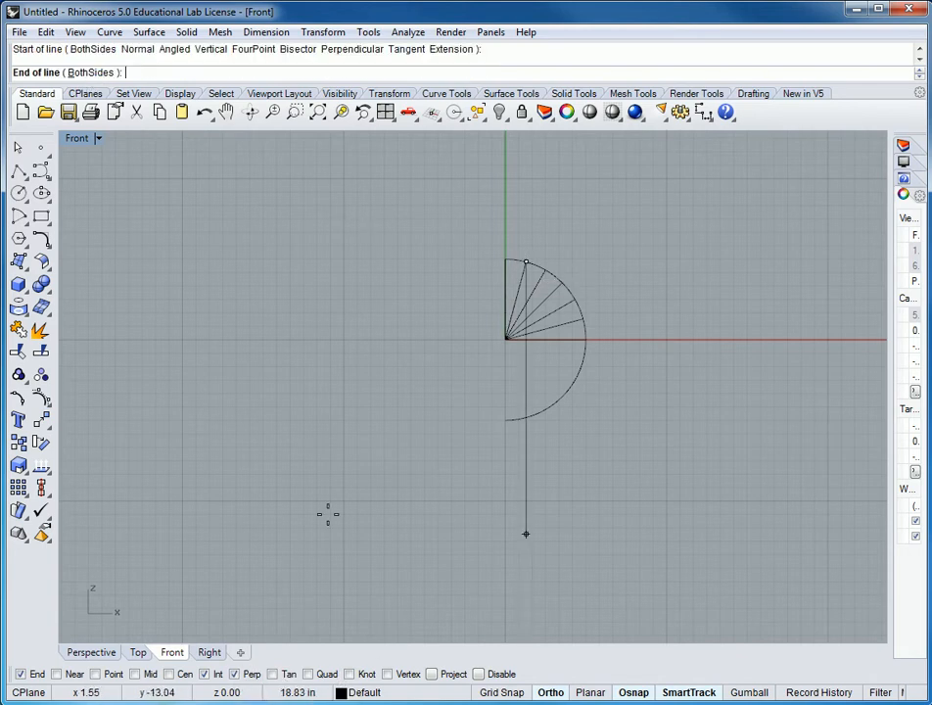
left_click(505, 262)
Draw horizontal lines from the arc ends of the other four slanted radial lines, each perpendicular to the vertical line
key("Return")
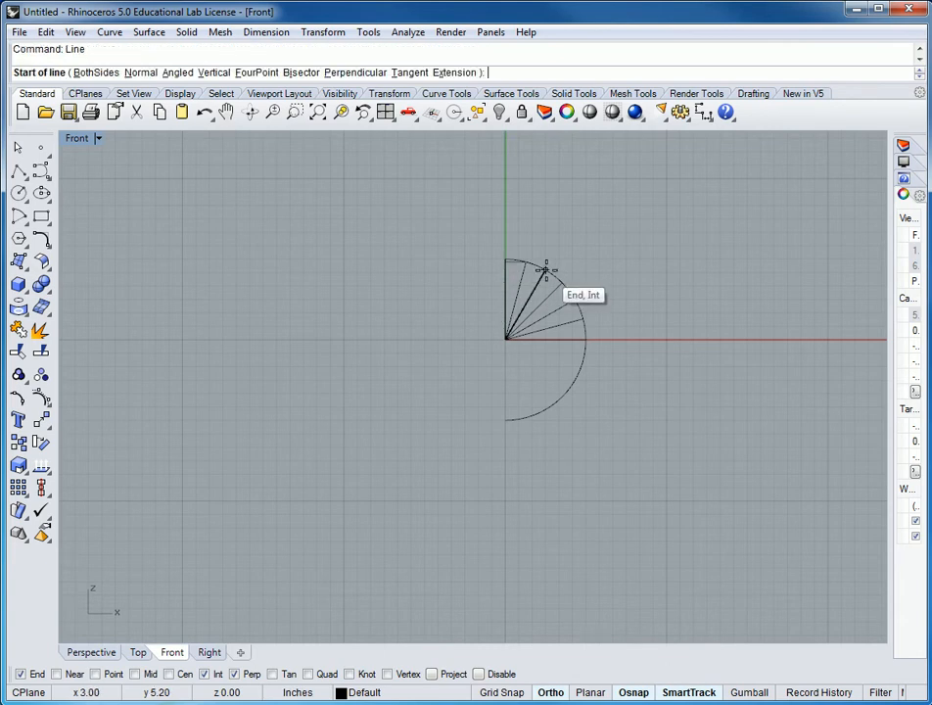
left_click(543, 268)
left_click(506, 268)
key("Return")
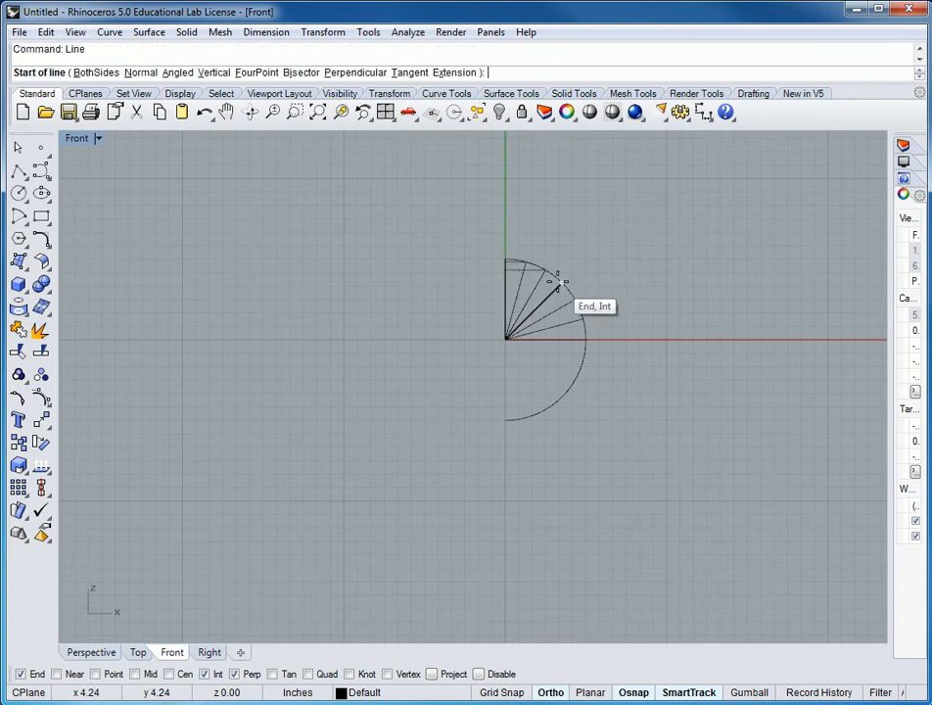
left_click(560, 284)
left_click(506, 284)
key("Return")
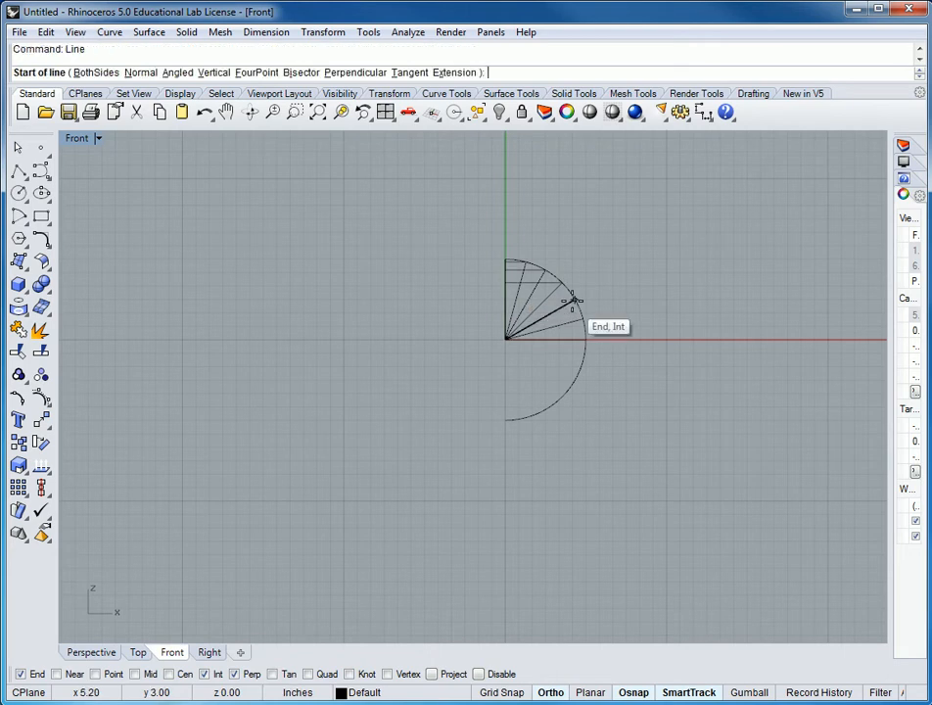
left_click(574, 299)
left_click(505, 298)
key("Return")
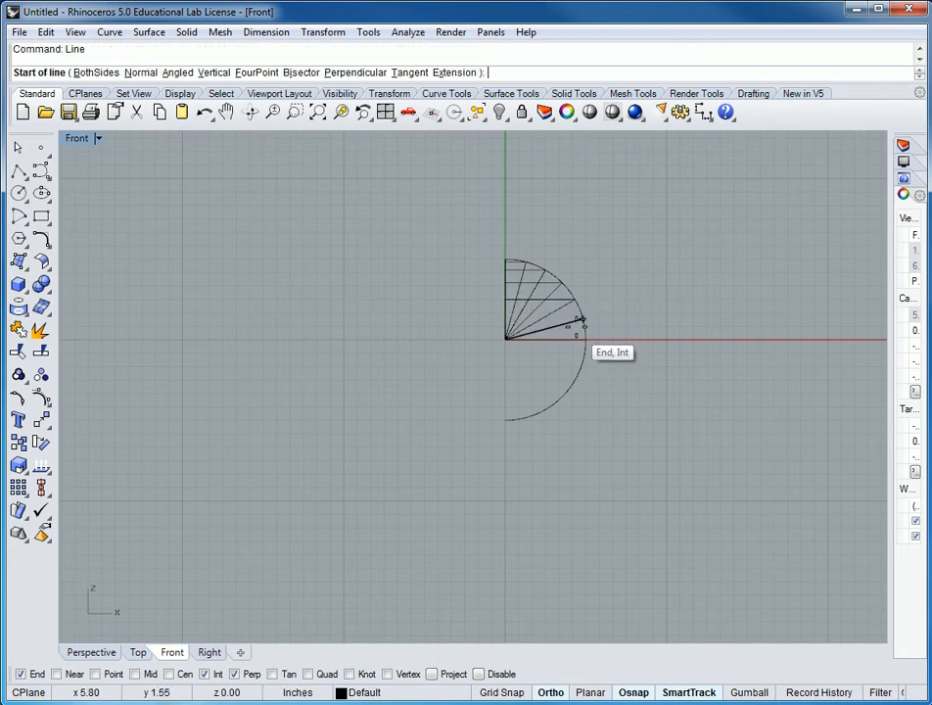
left_click(582, 318)
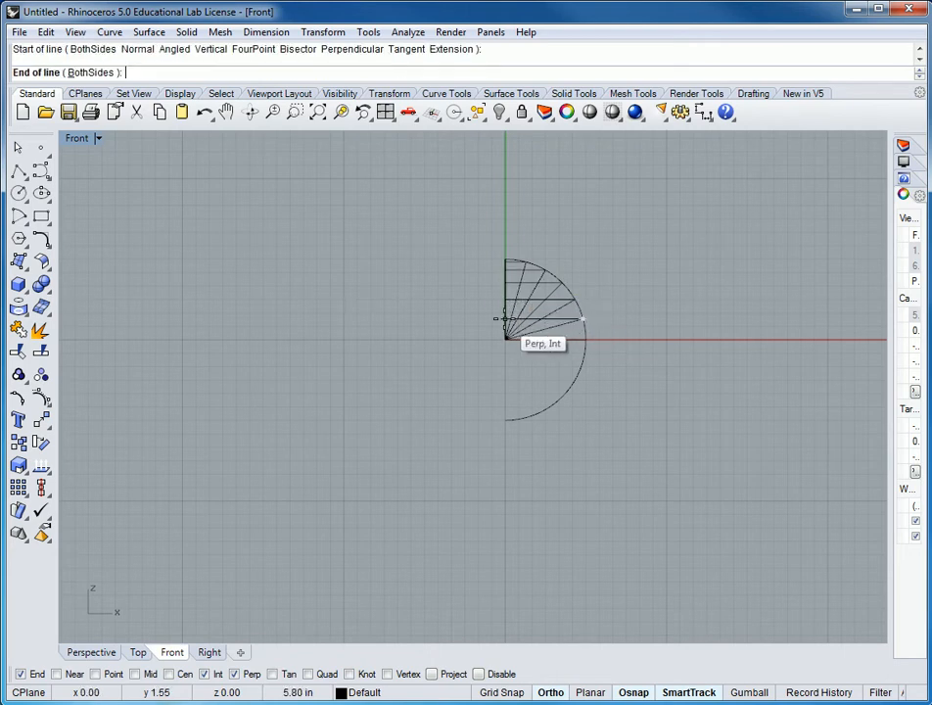
left_click(504, 319)
Leave the maximized Front view and maximize the Perspective view, framed closely on the upper quarter of the arc
key("Return")
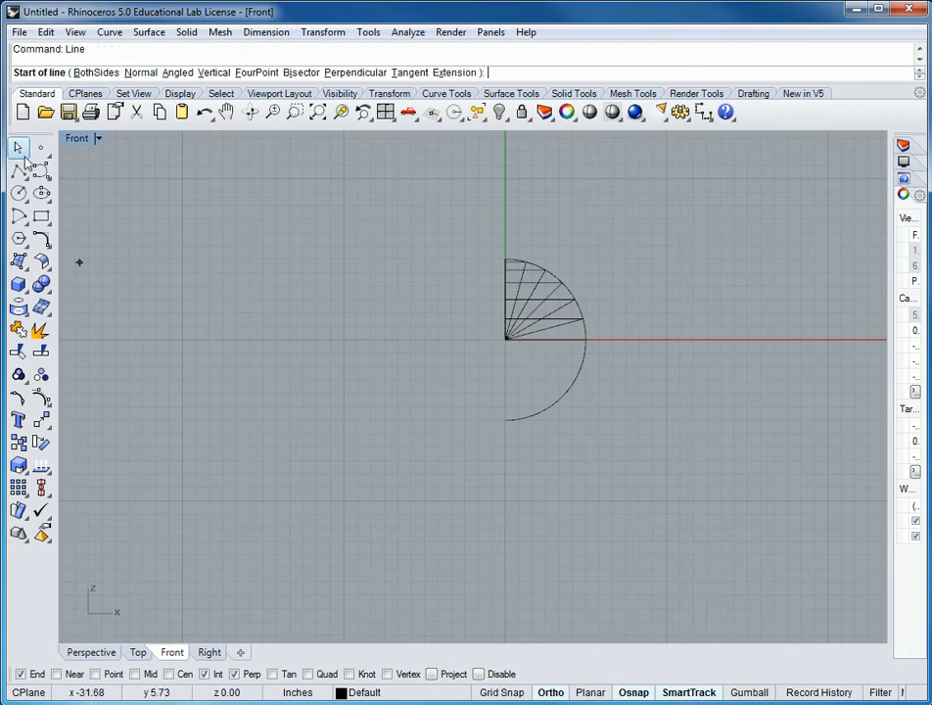
double_click(77, 139)
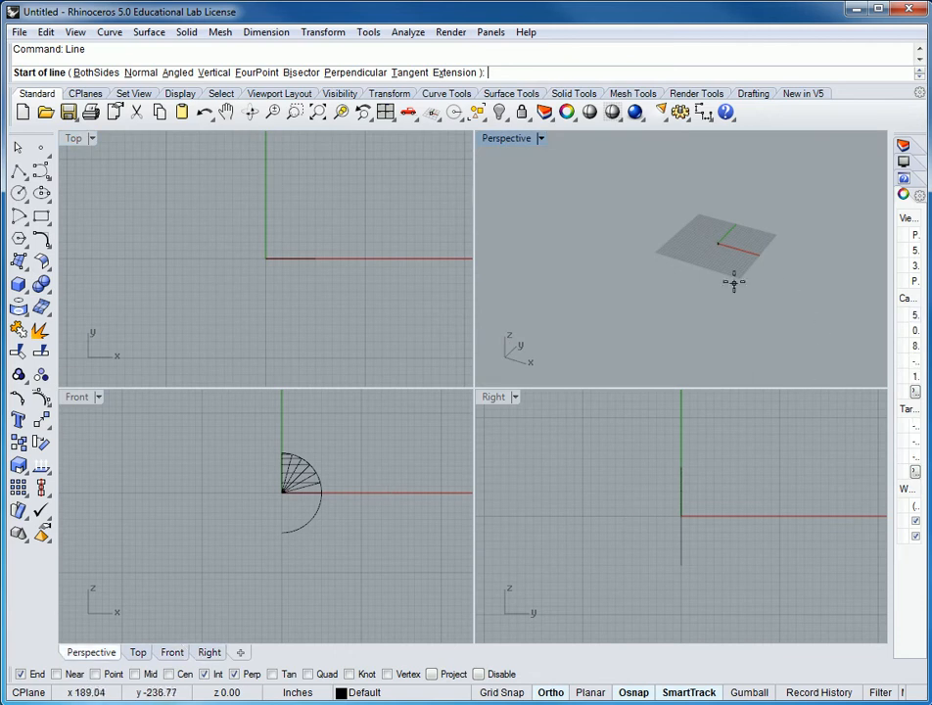
scroll(717, 241, "up", 5)
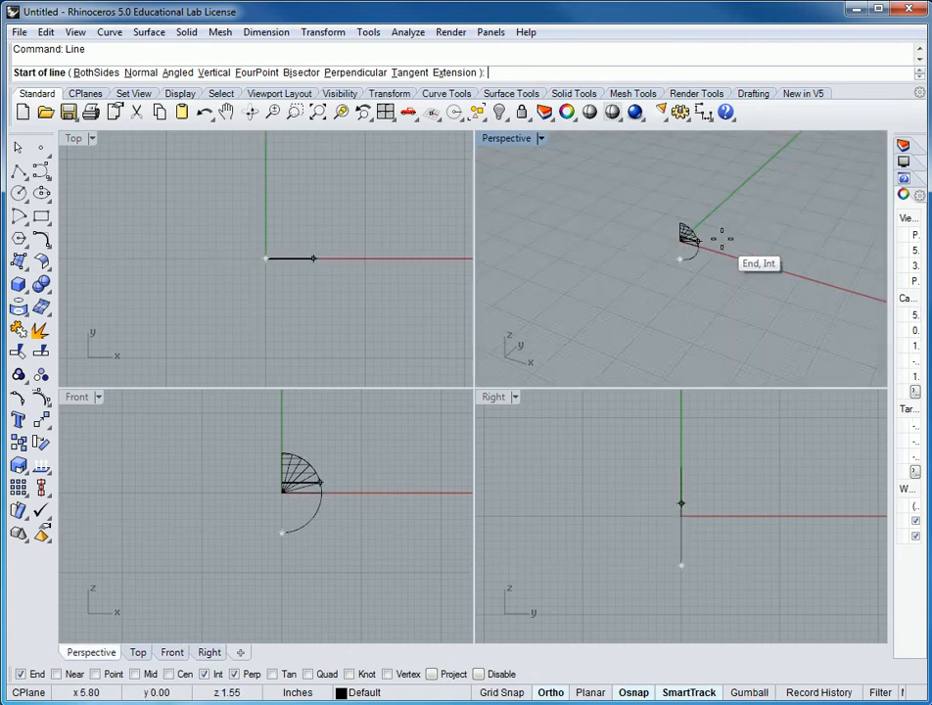
key("Escape")
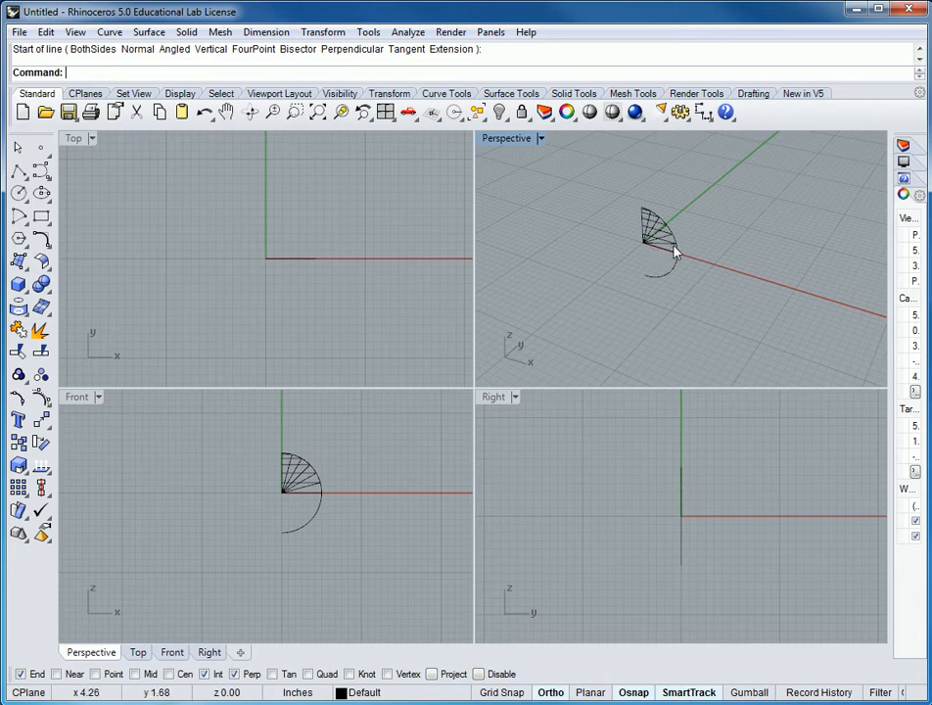
scroll(648, 256, "up", 8)
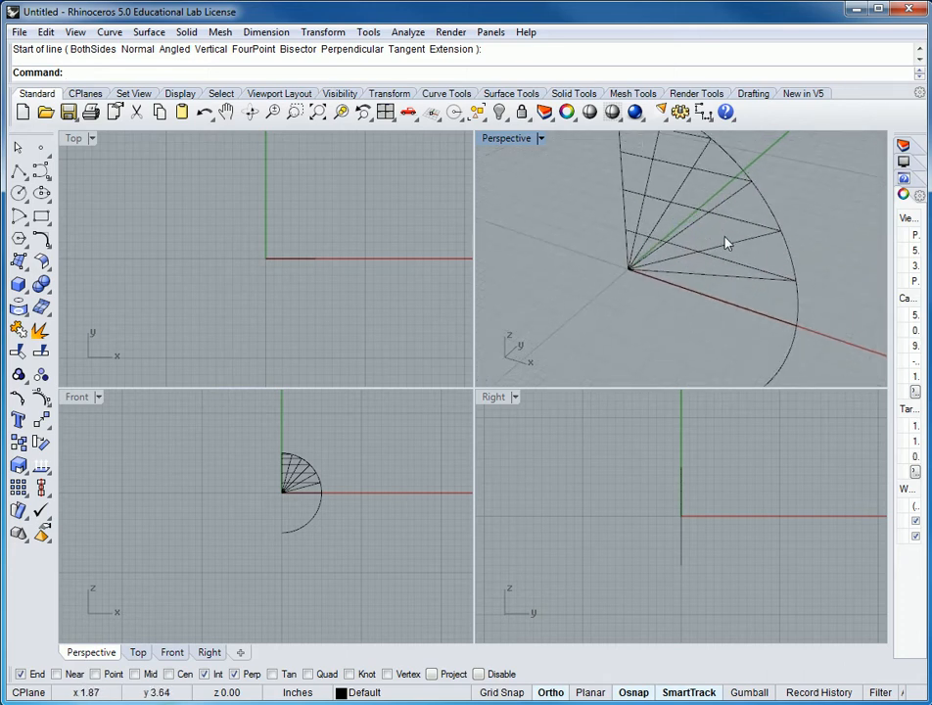
double_click(509, 138)
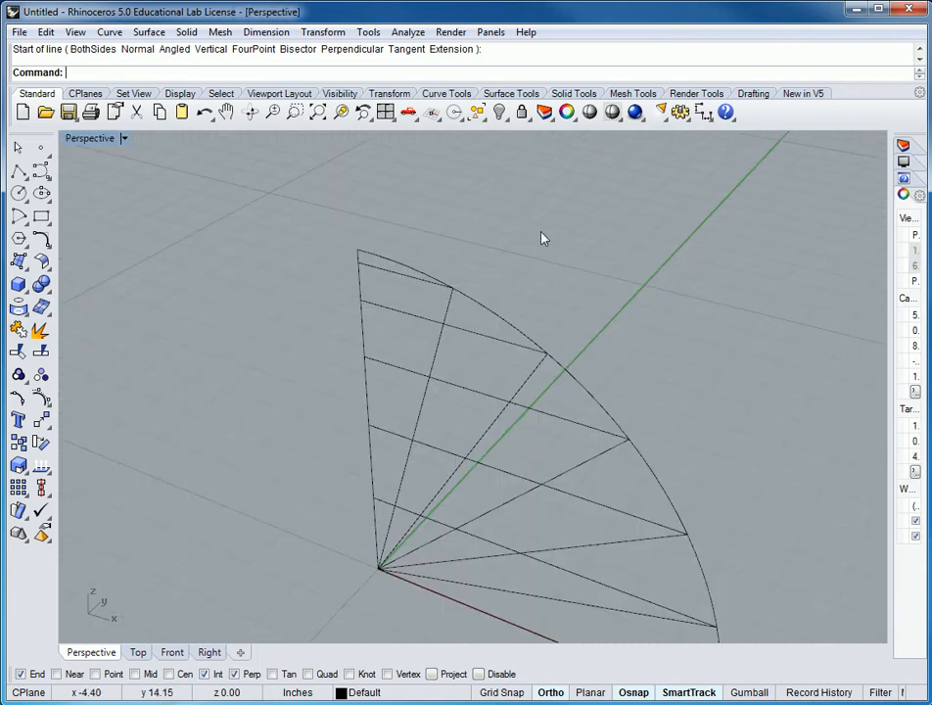
Draw two horizontal circles centred on the vertical line at the two uppermost horizontal lines, each with its radius snapped to that line's arc end
right_click_drag(682, 412, 652, 362, "shift")
type("Circle")
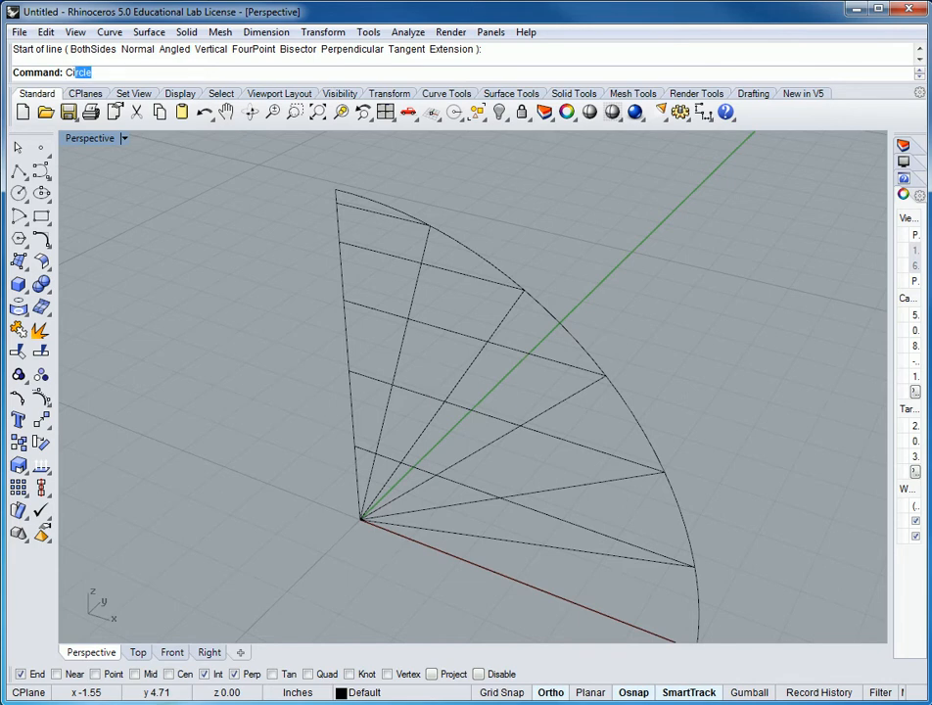
key("Return")
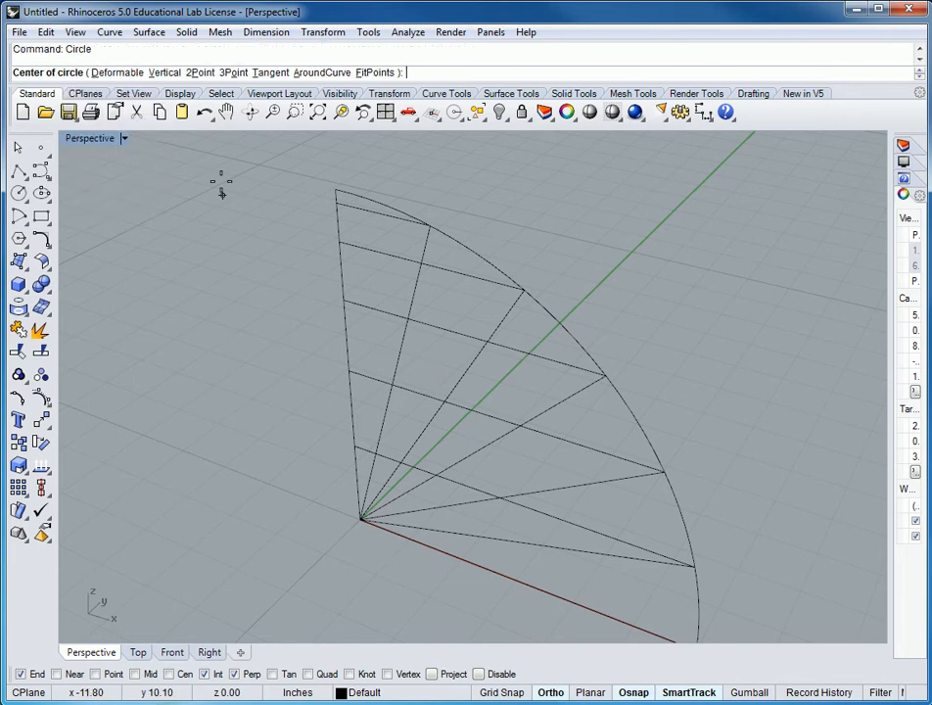
left_click(336, 203)
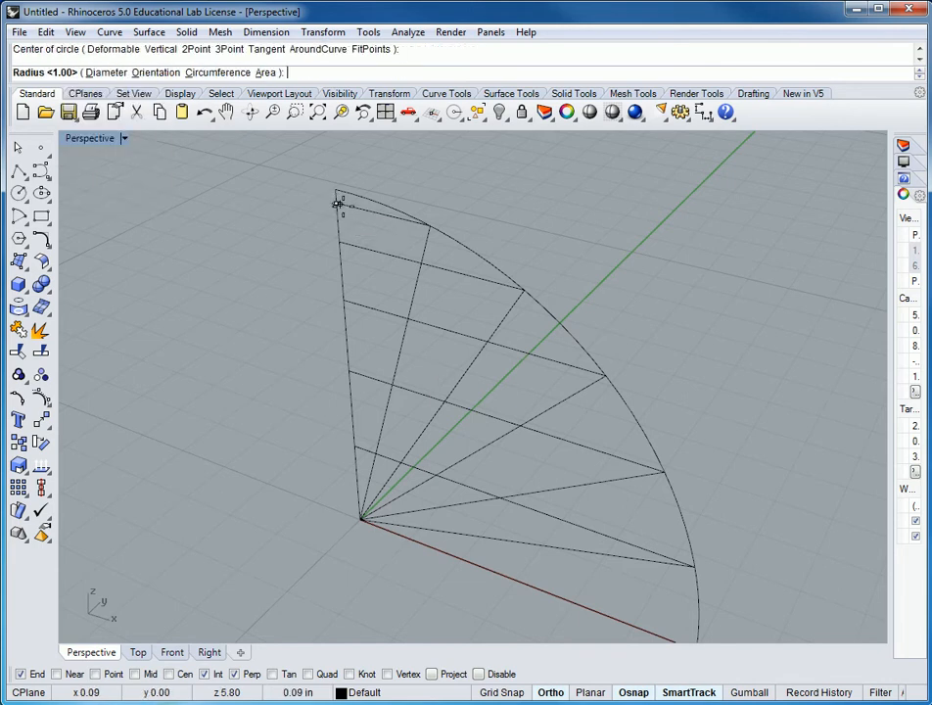
left_click(427, 224)
key("Return")
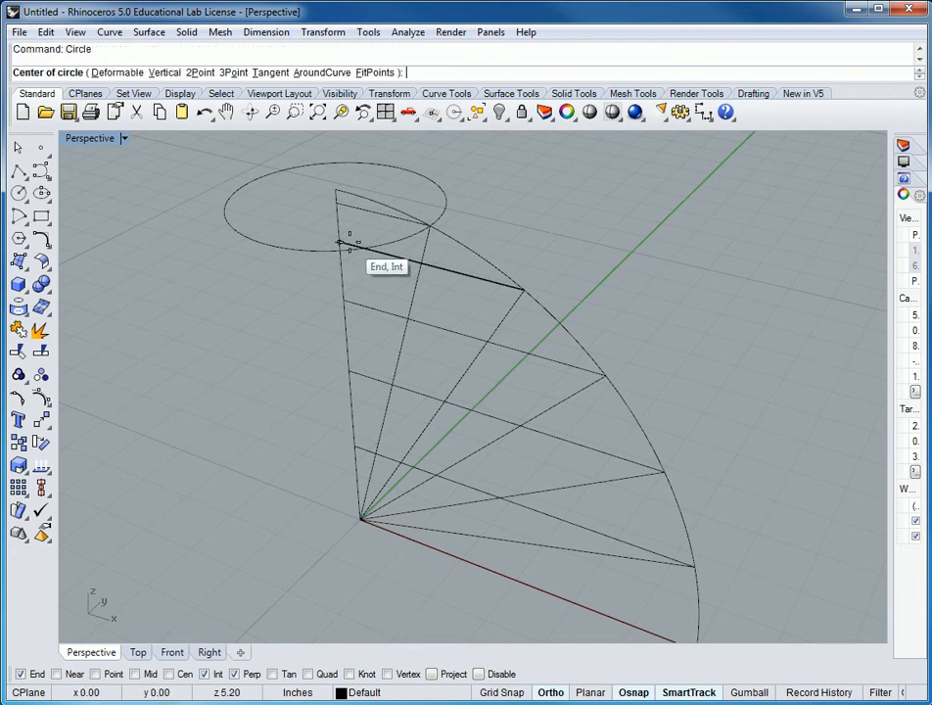
left_click(343, 243)
left_click(525, 290)
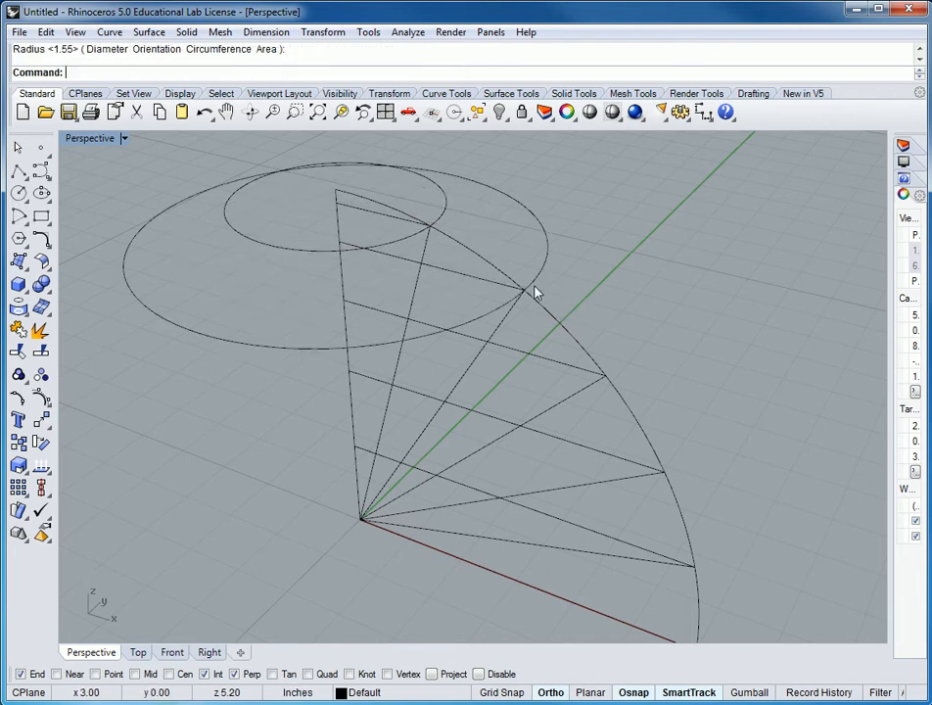
Draw circles for the third and fourth horizontal lines from the apex, centred on the vertical line and reaching their arc ends
key("Return")
left_click(343, 301)
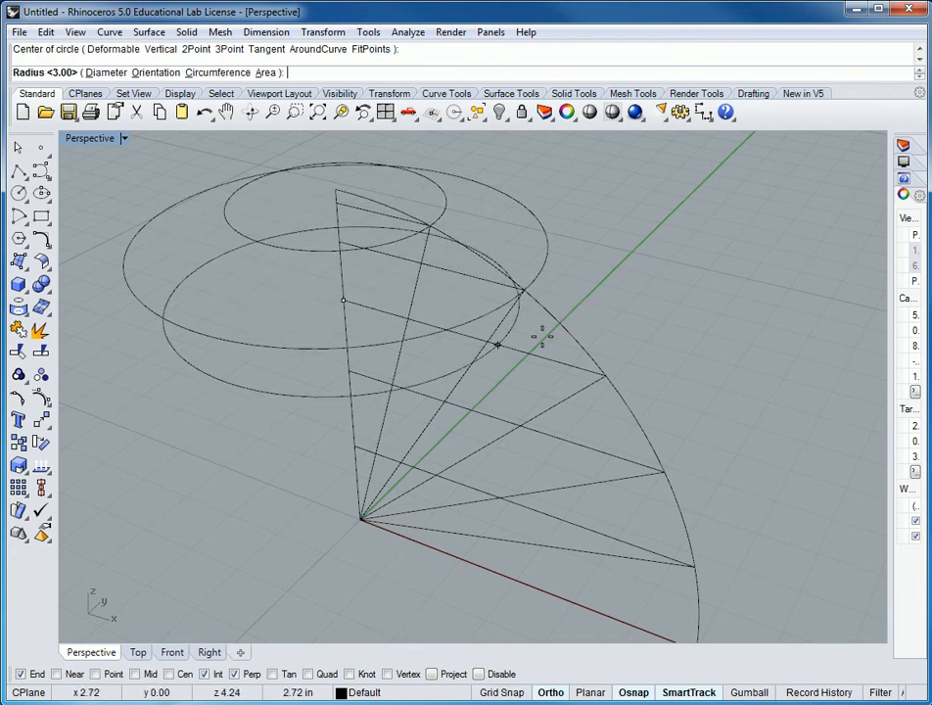
left_click(607, 374)
key("Return")
left_click(348, 370)
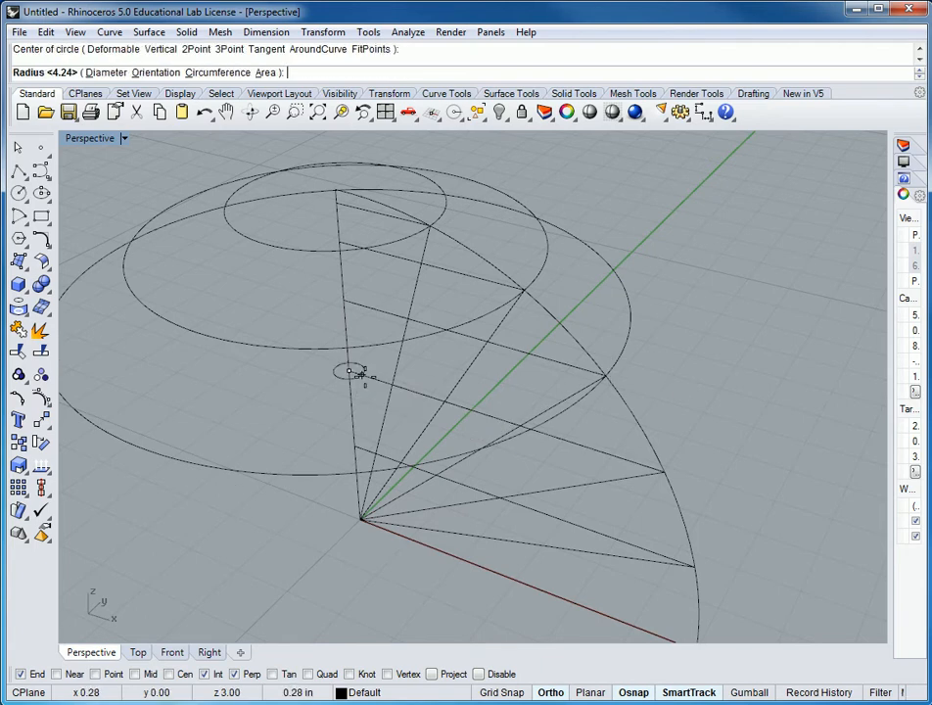
left_click(662, 474)
Draw circles for the lowest horizontal line above the base and for the base line, centred on the vertical line and the origin, reaching the arc
key("Return")
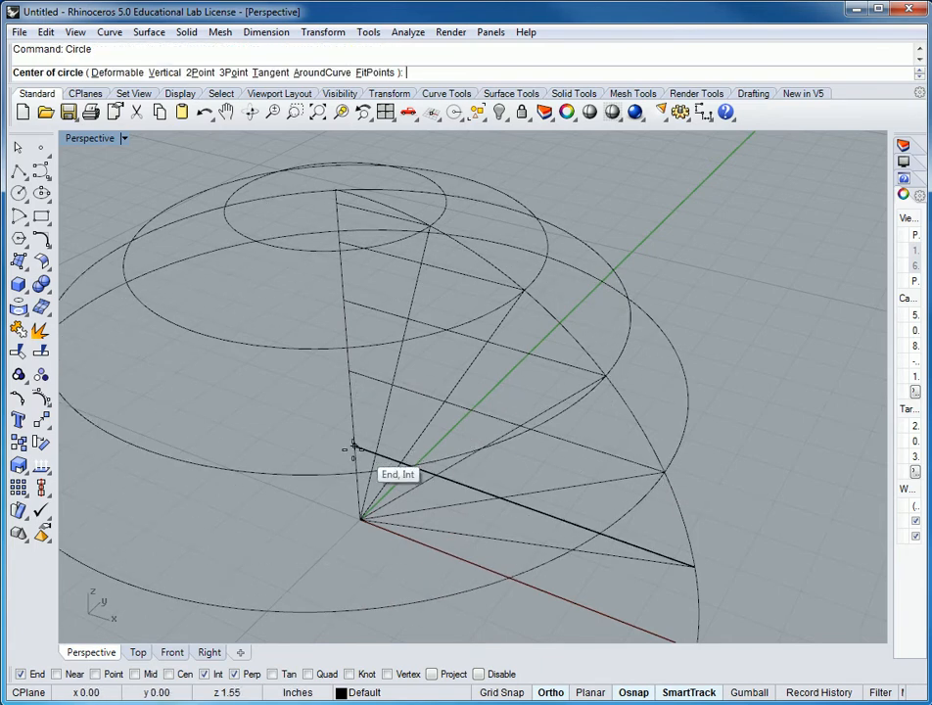
left_click(353, 447)
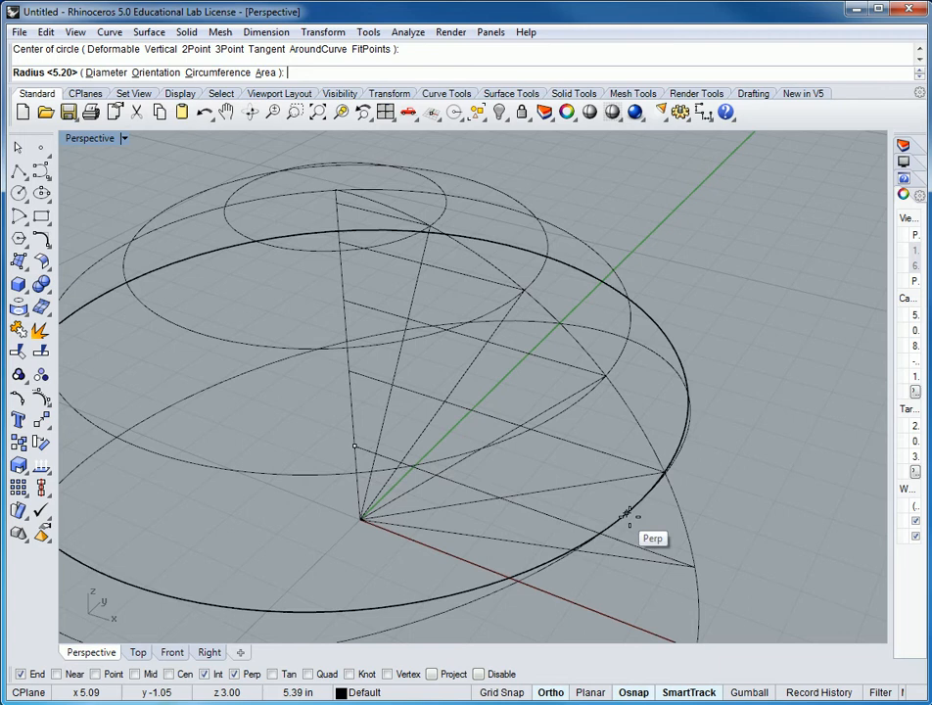
left_click(689, 571)
key("Return")
left_click(361, 519)
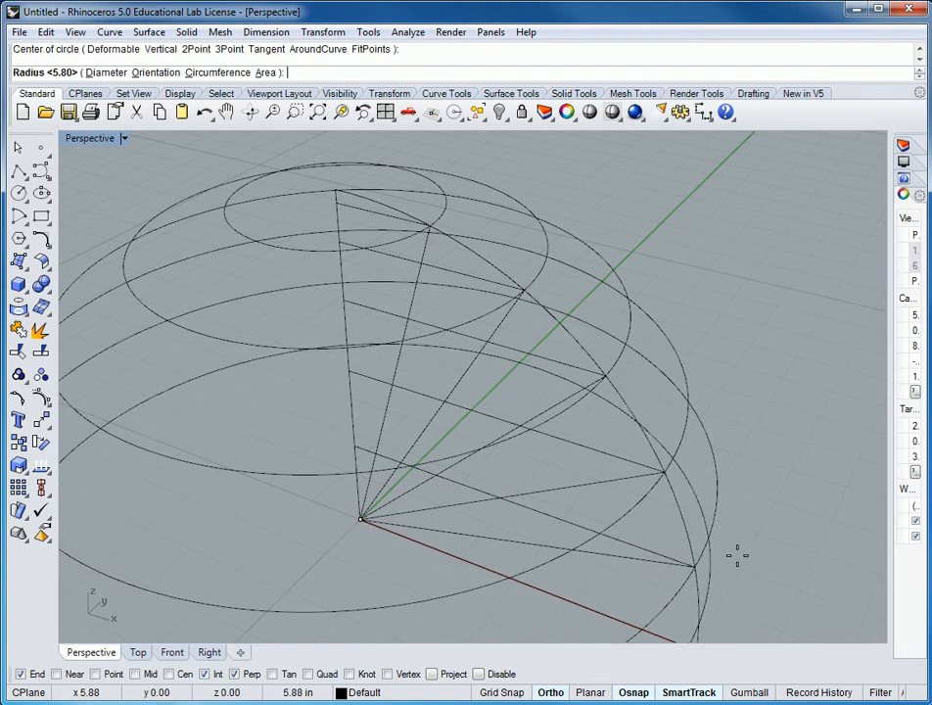
right_click_drag(737, 549, 706, 438, "shift")
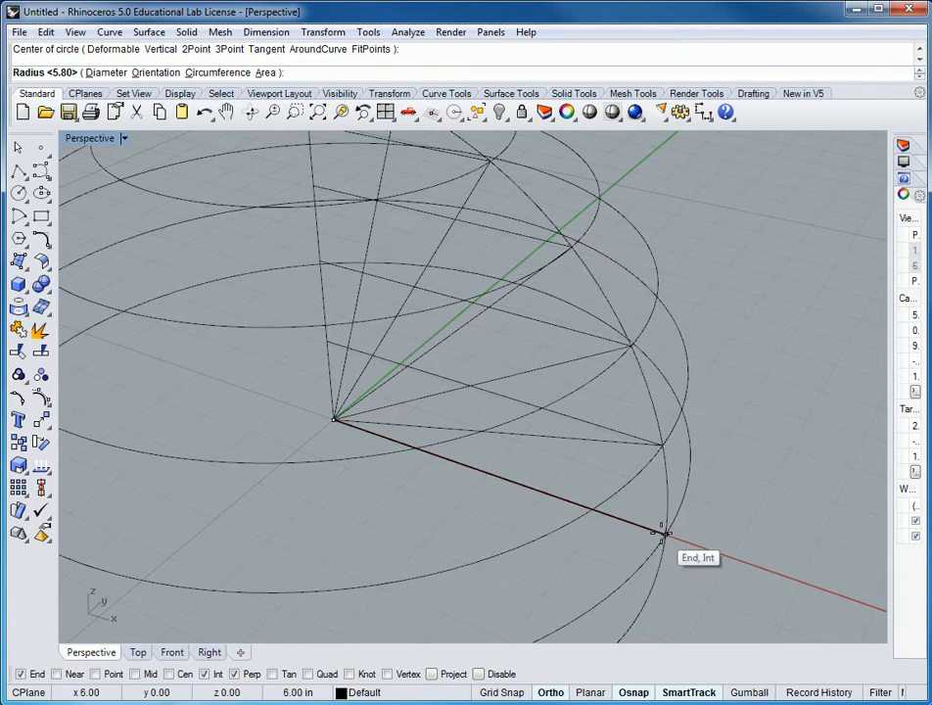
scroll(736, 540, "down", 2)
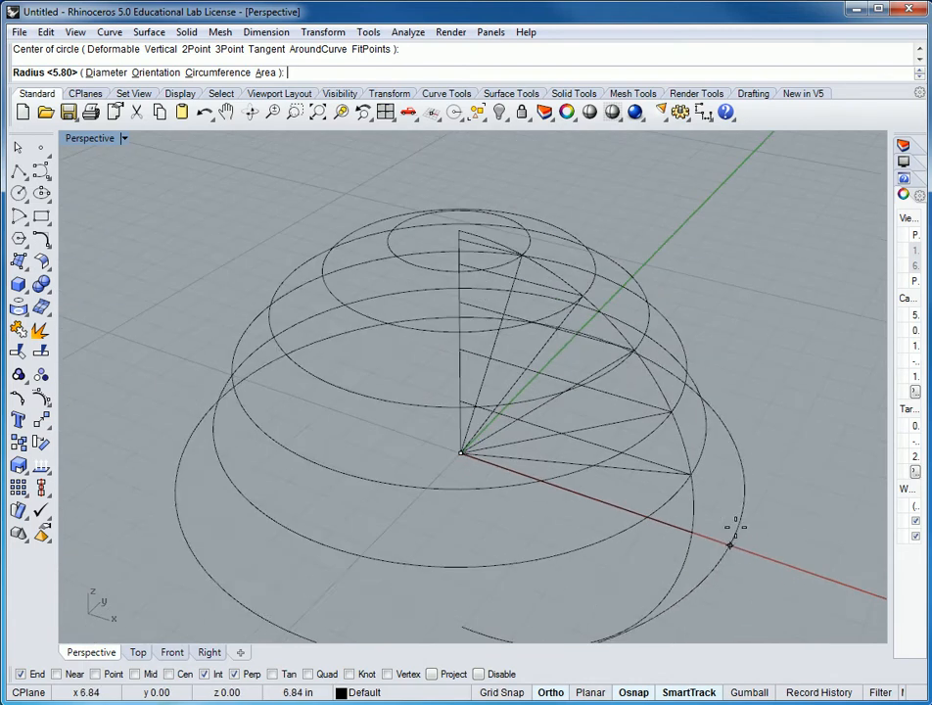
left_click(689, 532)
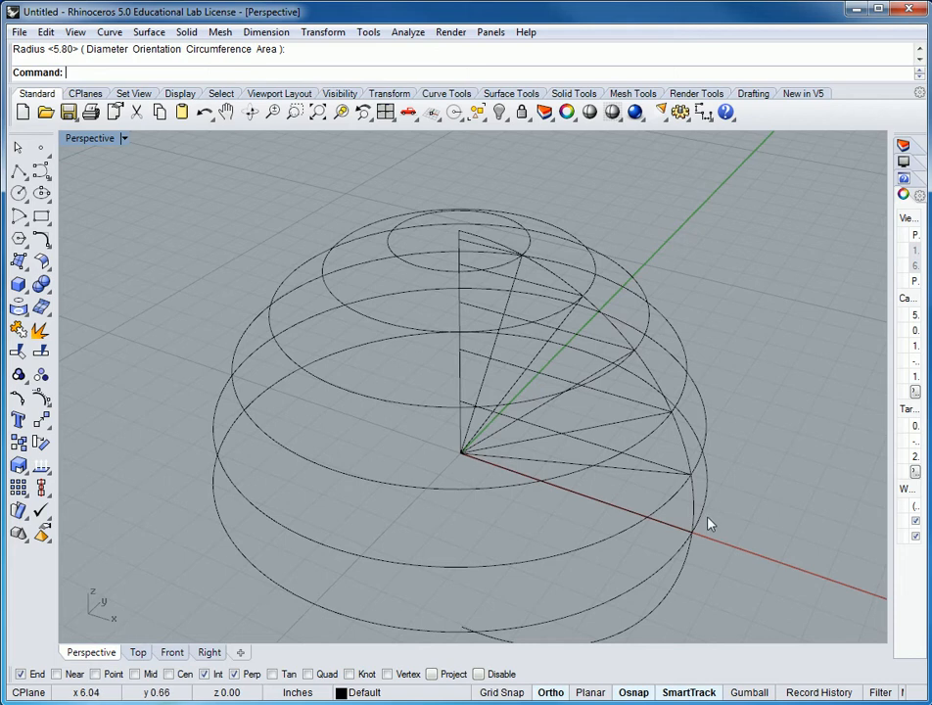
right_click_drag(716, 495, 683, 422)
right_click_drag(737, 475, 776, 472, "shift")
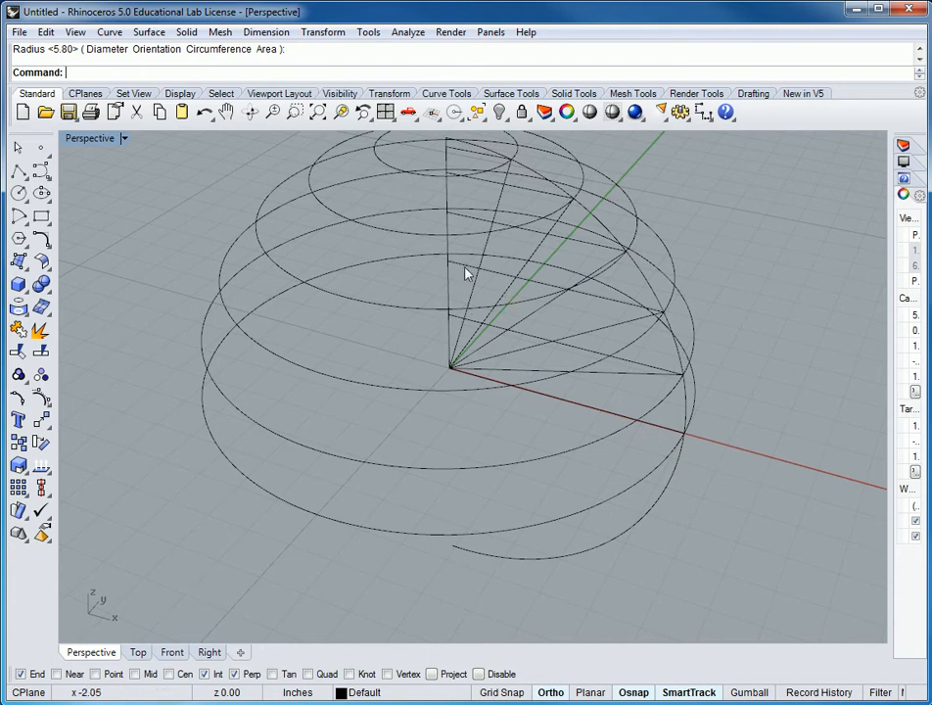
Try to mirror all six circles in the Perspective view, using a mirror plane from the origin along the X axis
type("irror")
key("Return")
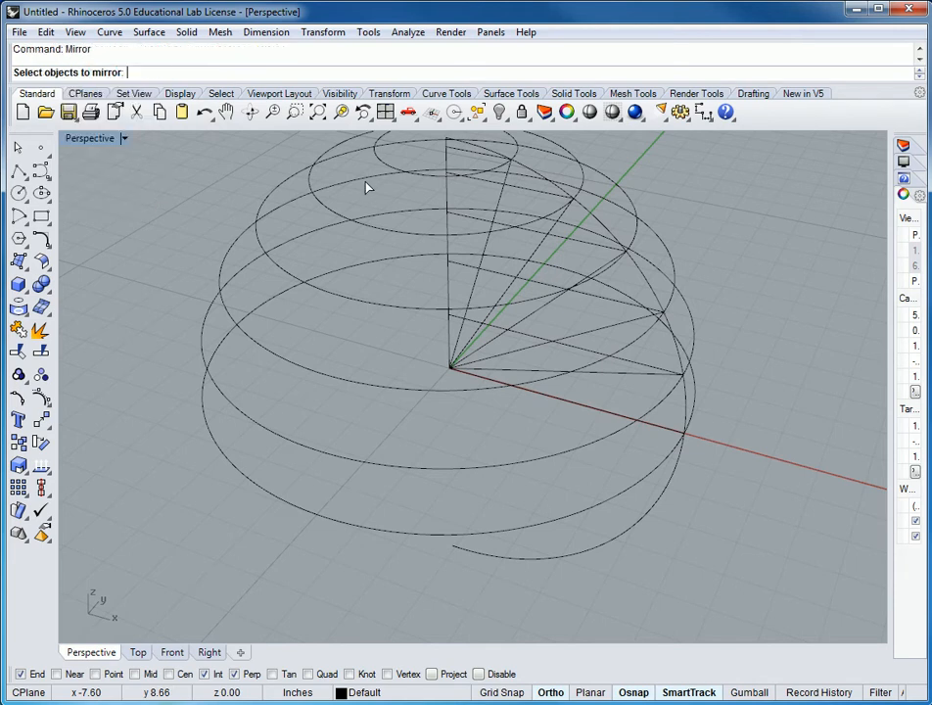
left_click(389, 168)
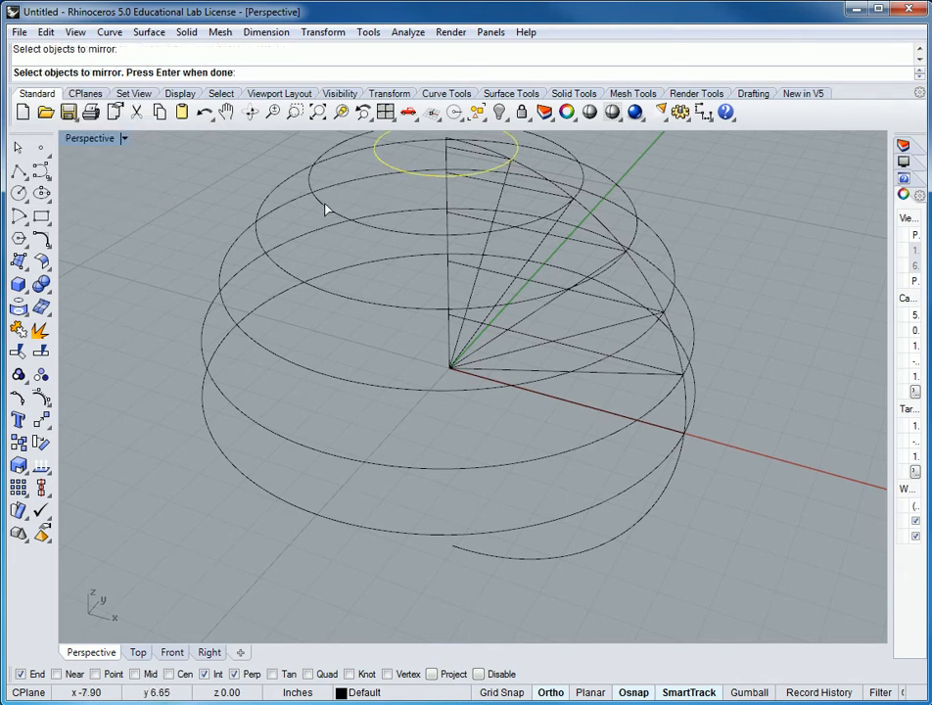
left_click(326, 206)
left_click(301, 284)
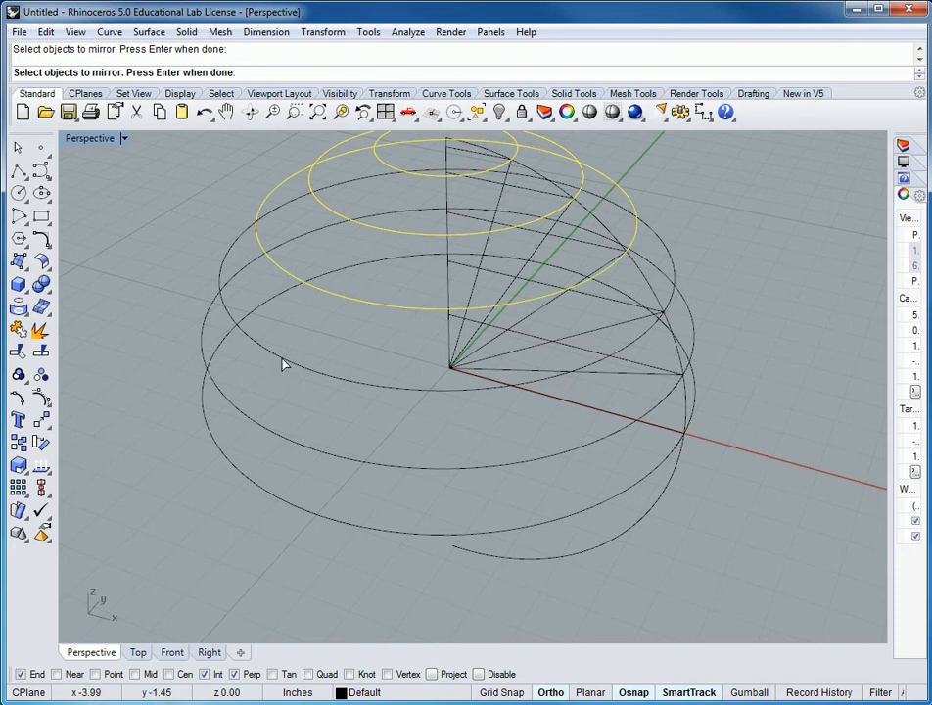
left_click(282, 363)
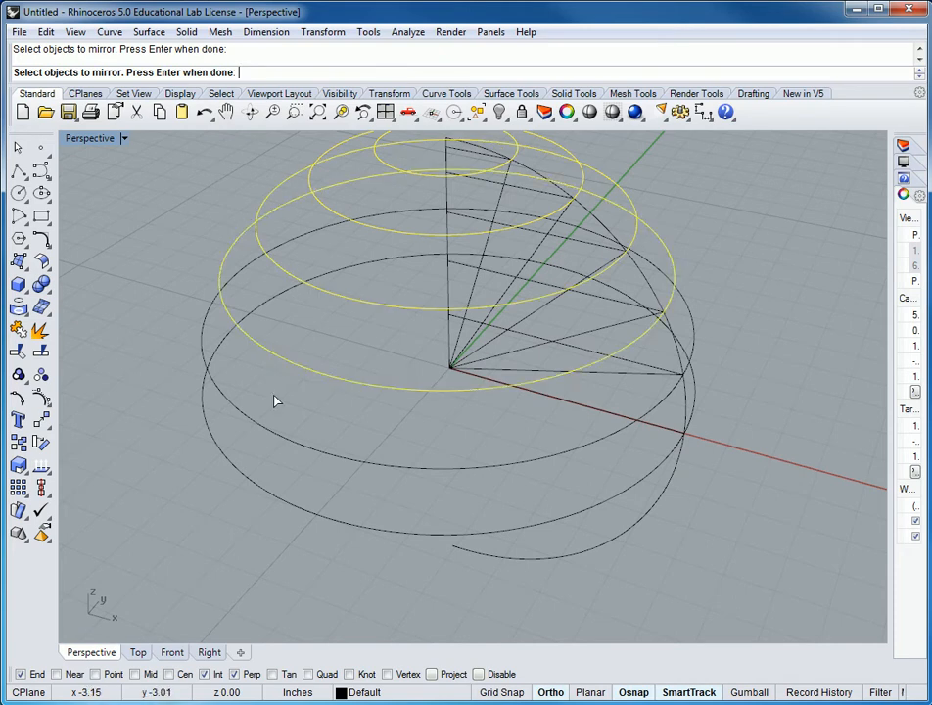
left_click(274, 437)
left_click(270, 498)
key("Return")
left_click(449, 368)
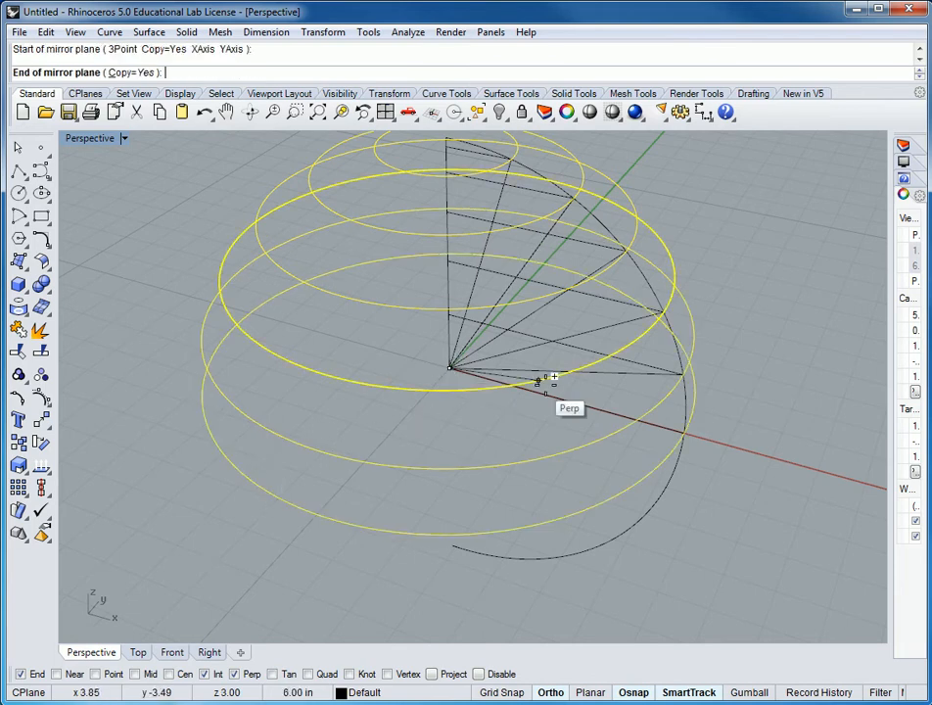
left_click(708, 436)
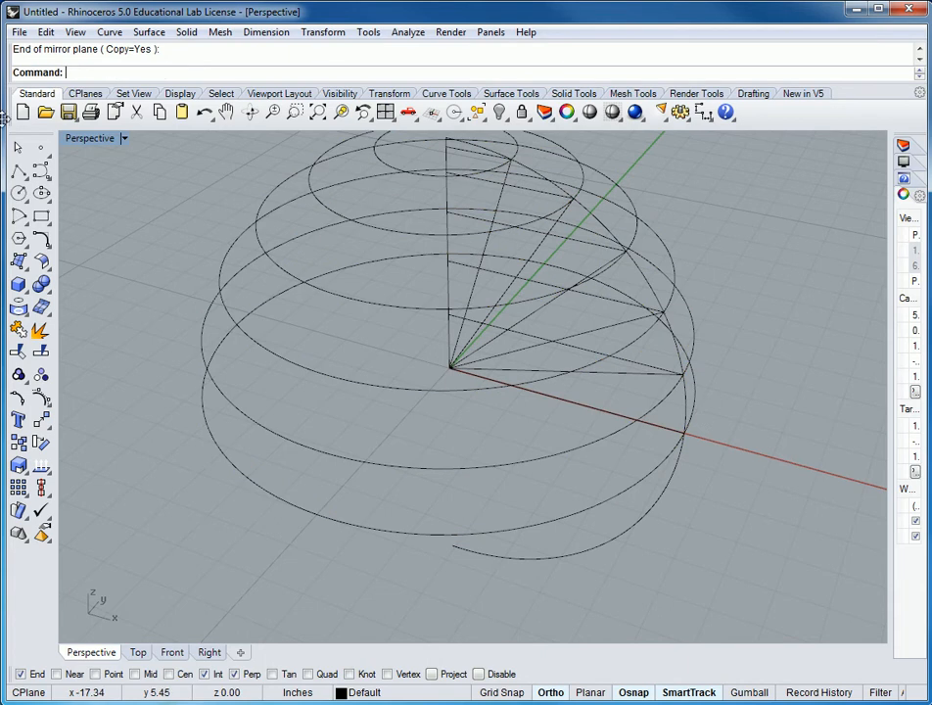
Restore the four-viewport layout and enlarge the construction geometry in the Front view
double_click(94, 142)
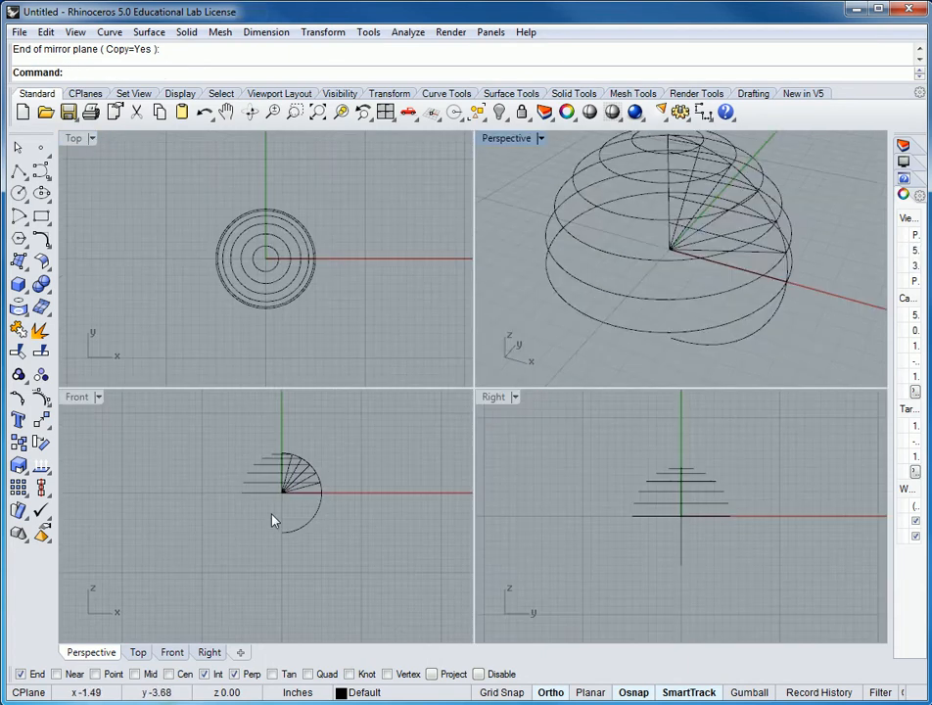
scroll(262, 473, "up", 3)
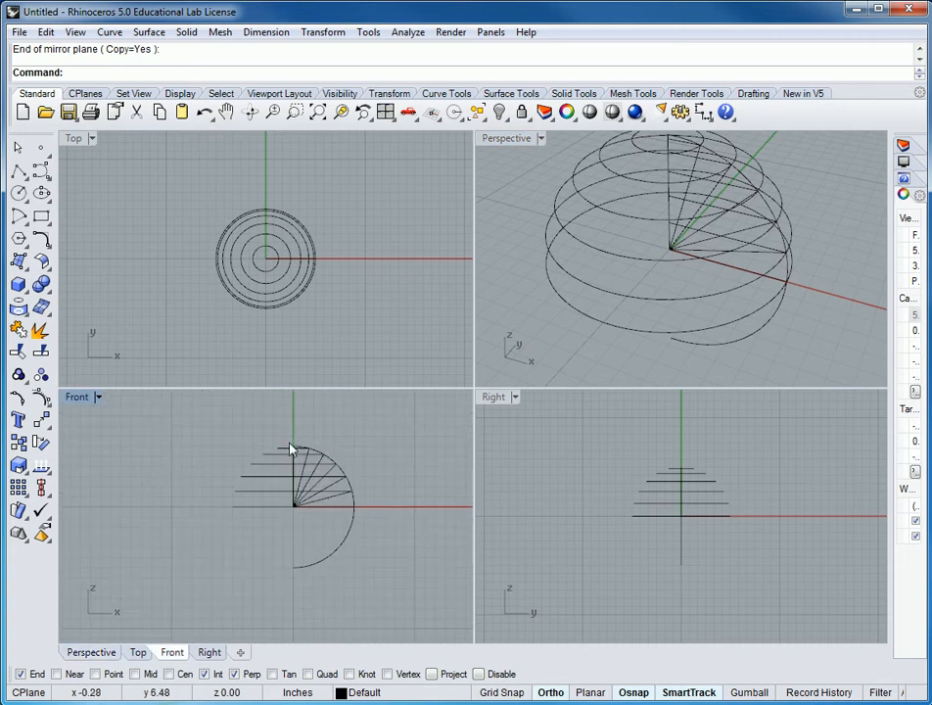
left_click_drag(217, 561, 212, 617)
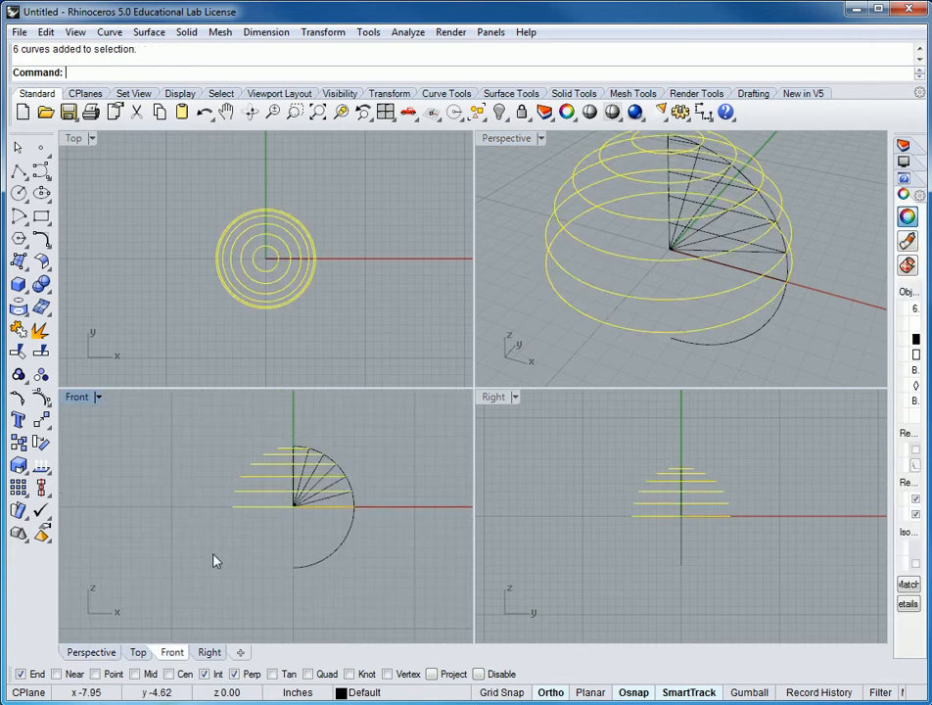
type("irror")
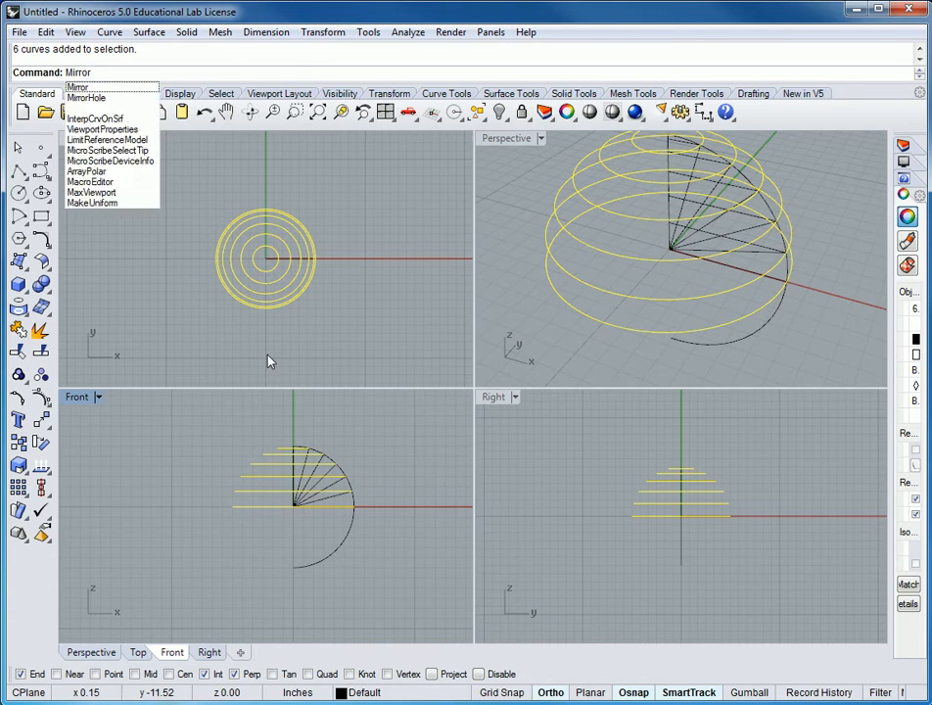
key("Return")
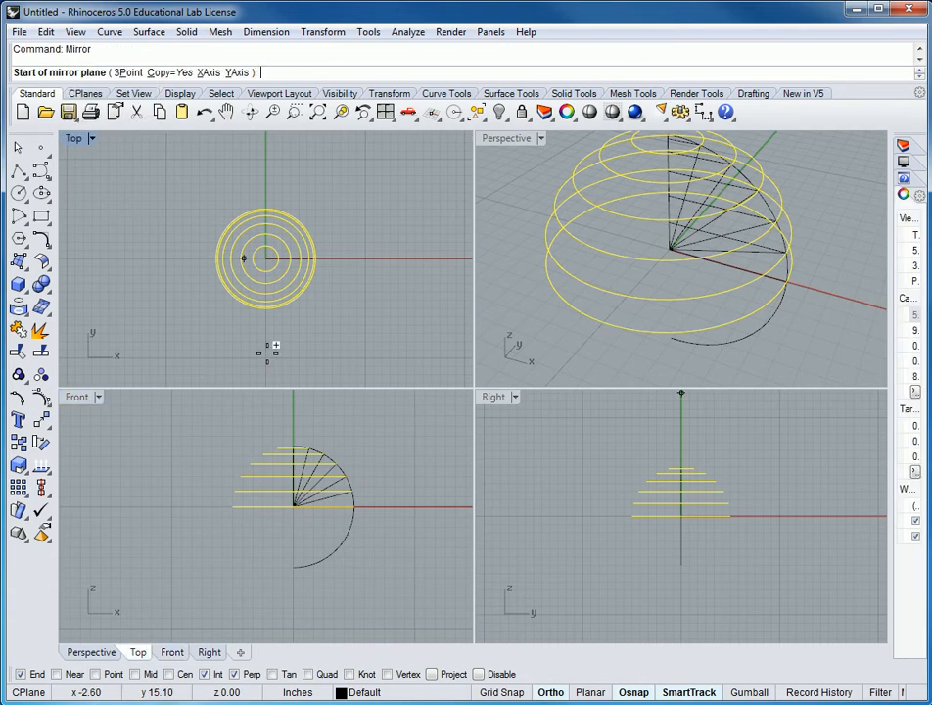
key("Escape")
key("Escape")
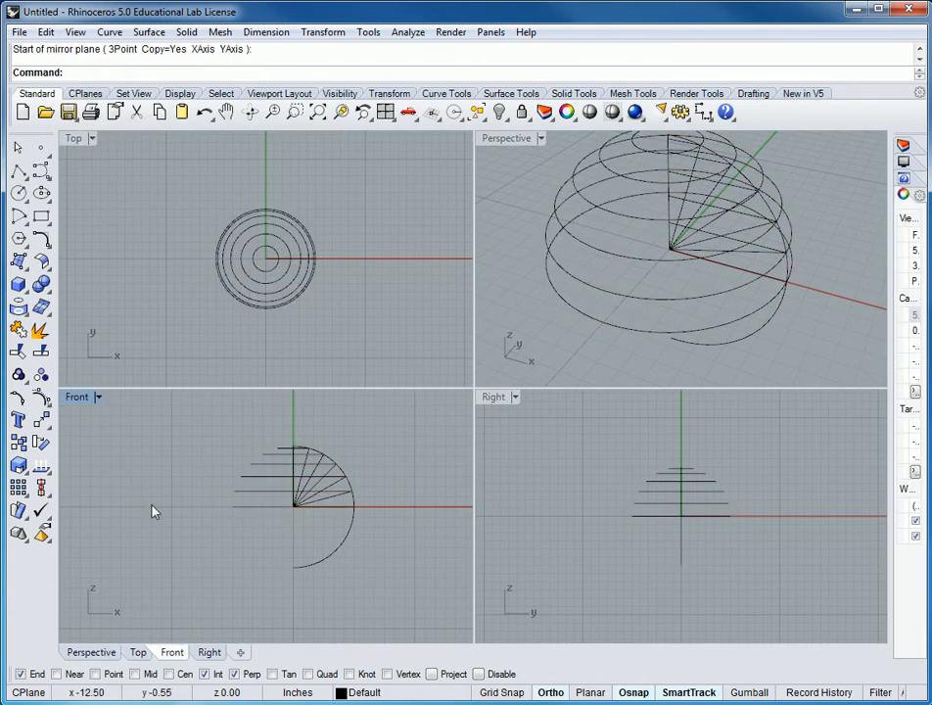
In the Front view, mirror the five circles above the base circle across the horizontal line through the origin, keeping the originals
key("Return")
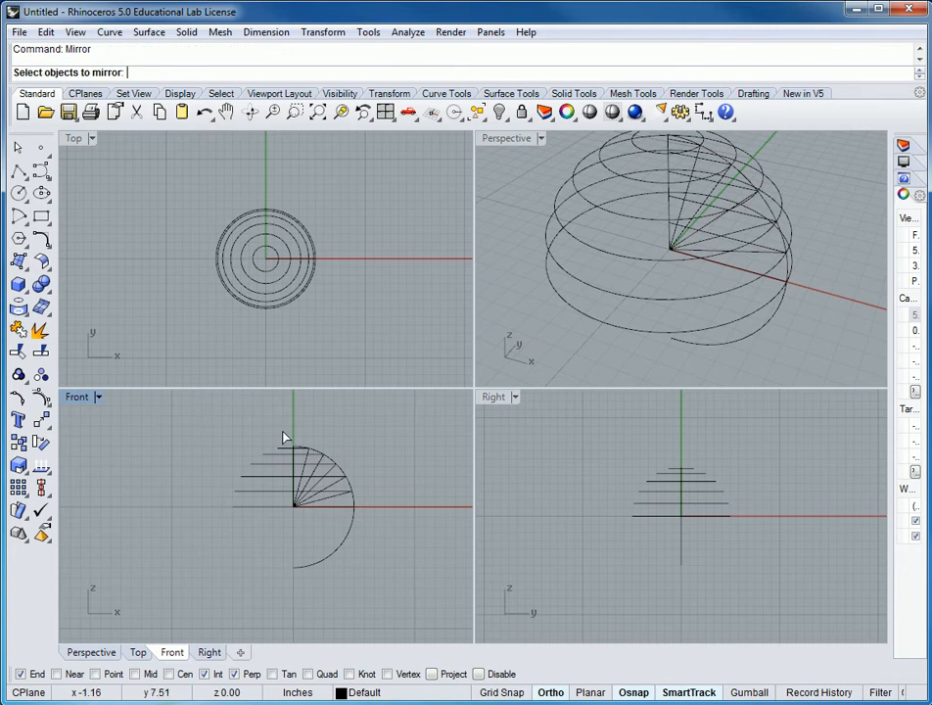
mouse_move(247, 500)
left_mouse_down()
mouse_move(239, 499)
mouse_move(248, 489)
left_mouse_up()
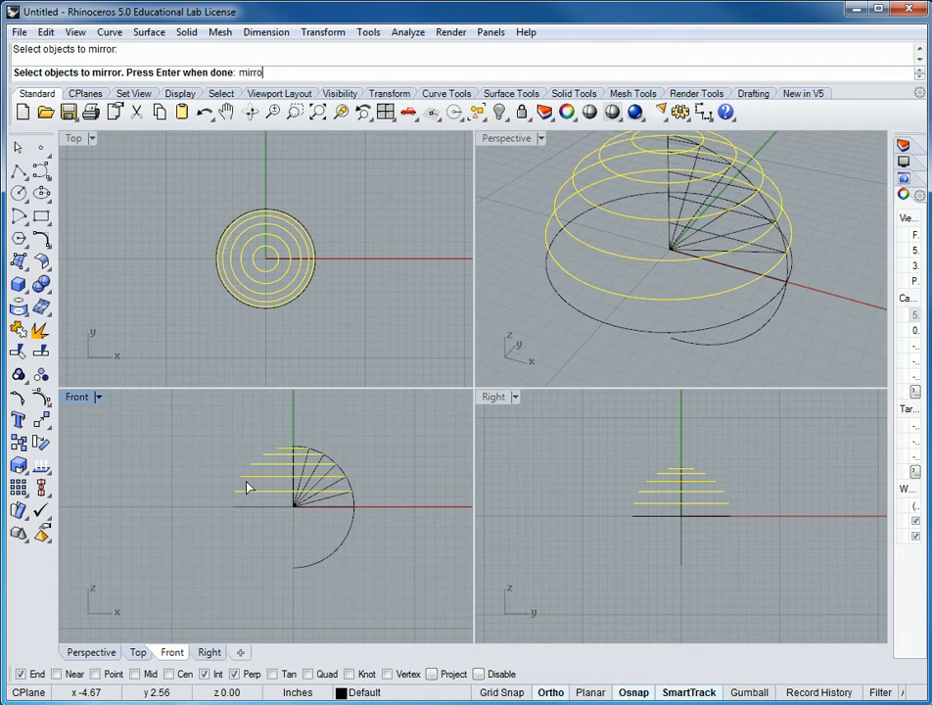
type("mirror")
key("Return")
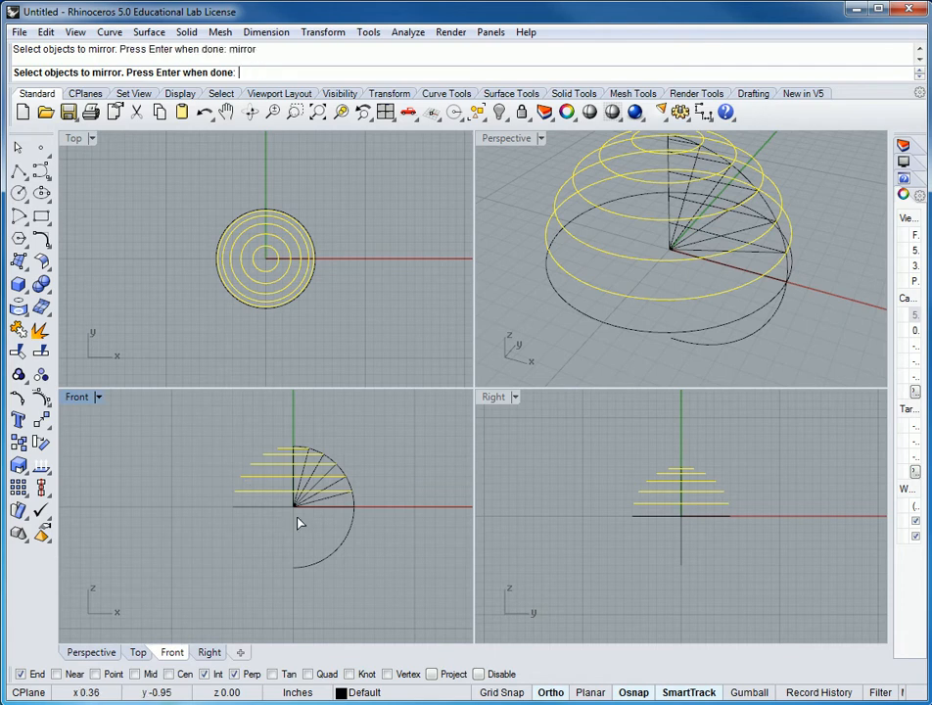
key("Return")
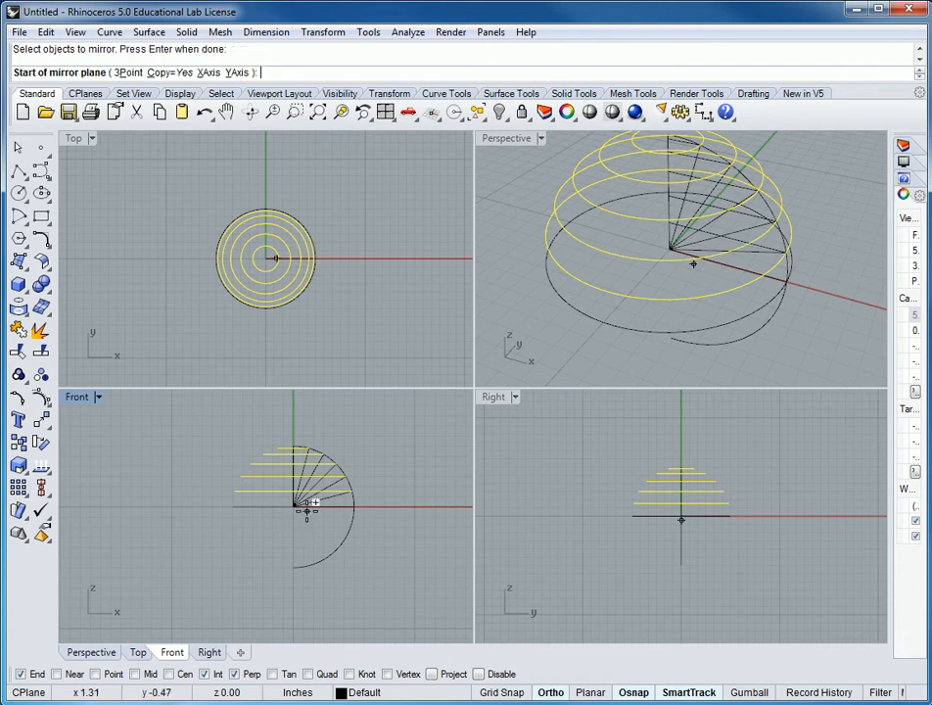
left_click(294, 506)
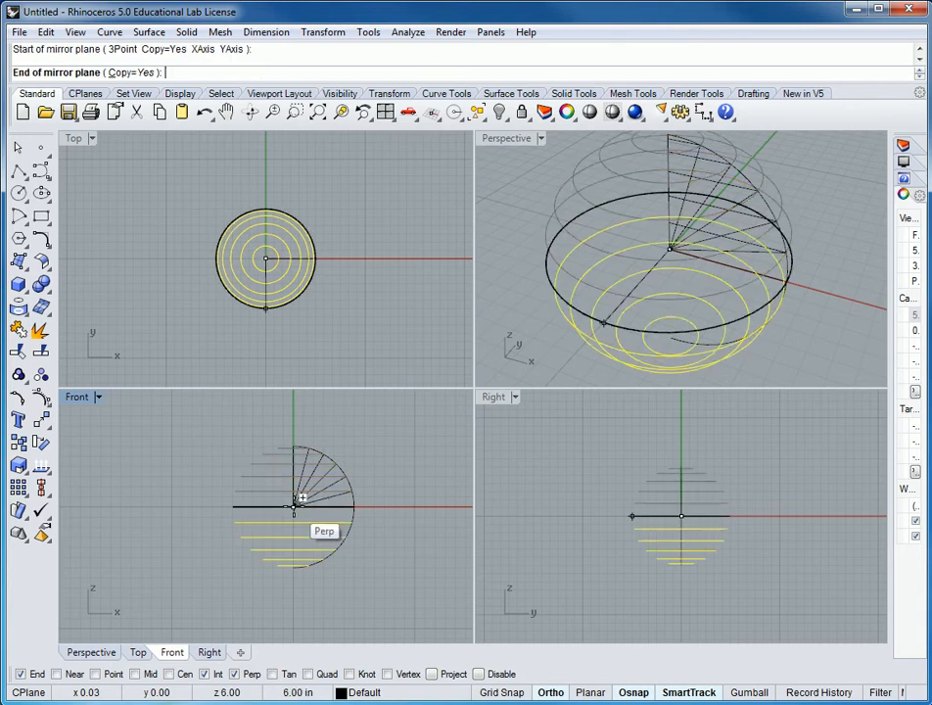
left_click(166, 505)
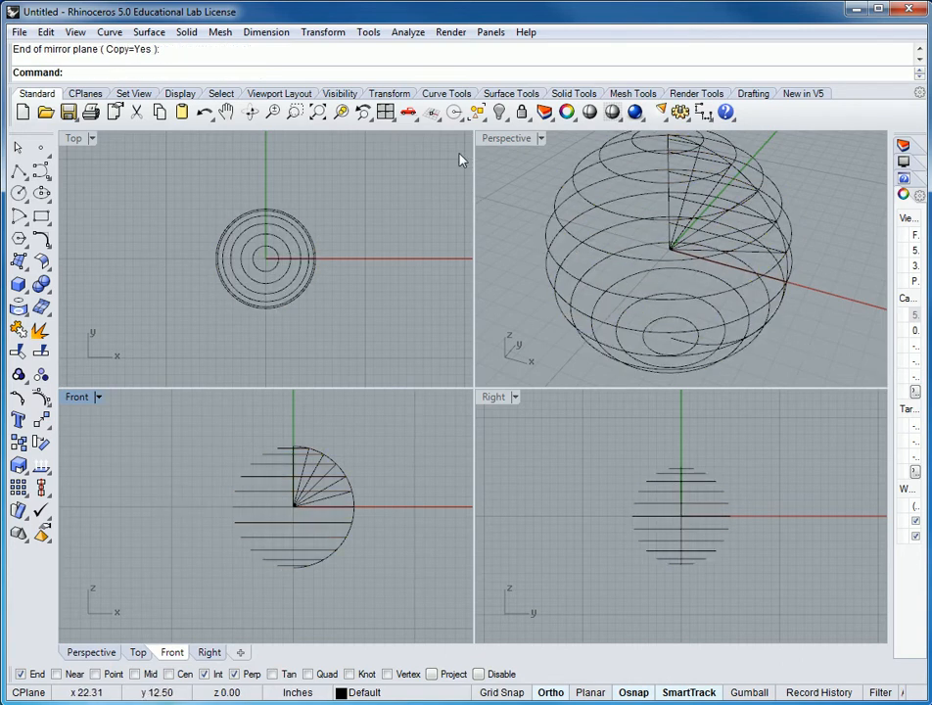
Maximize the Perspective viewport and zoom out until the whole set of stacked circles is in view
left_click(557, 147)
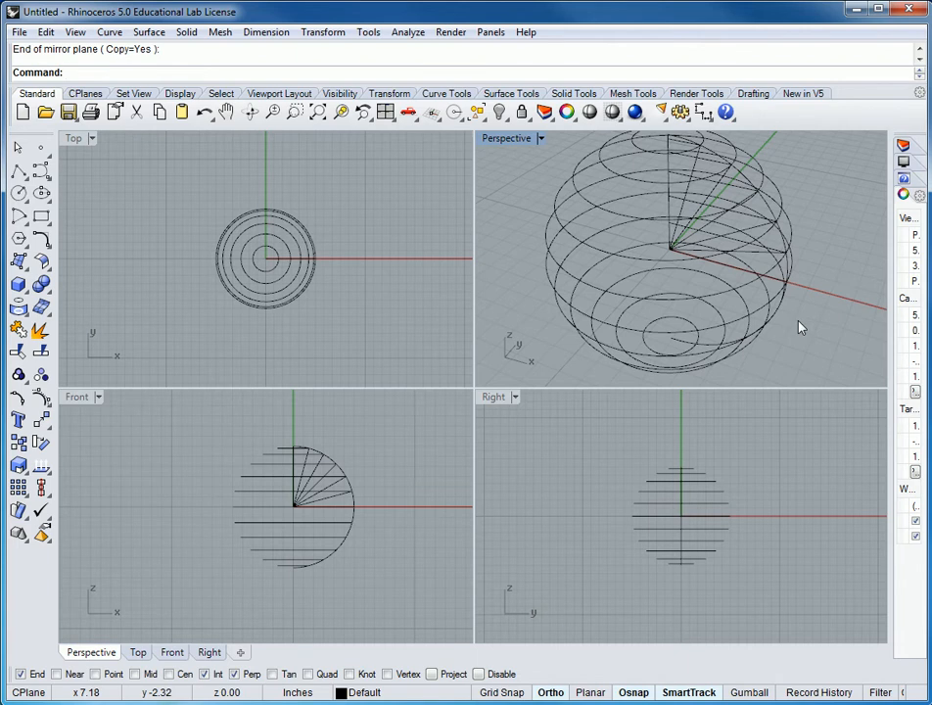
double_click(506, 137)
scroll(682, 343, "down", 3)
scroll(682, 342, "down", 2)
right_click_drag(684, 451, 662, 440)
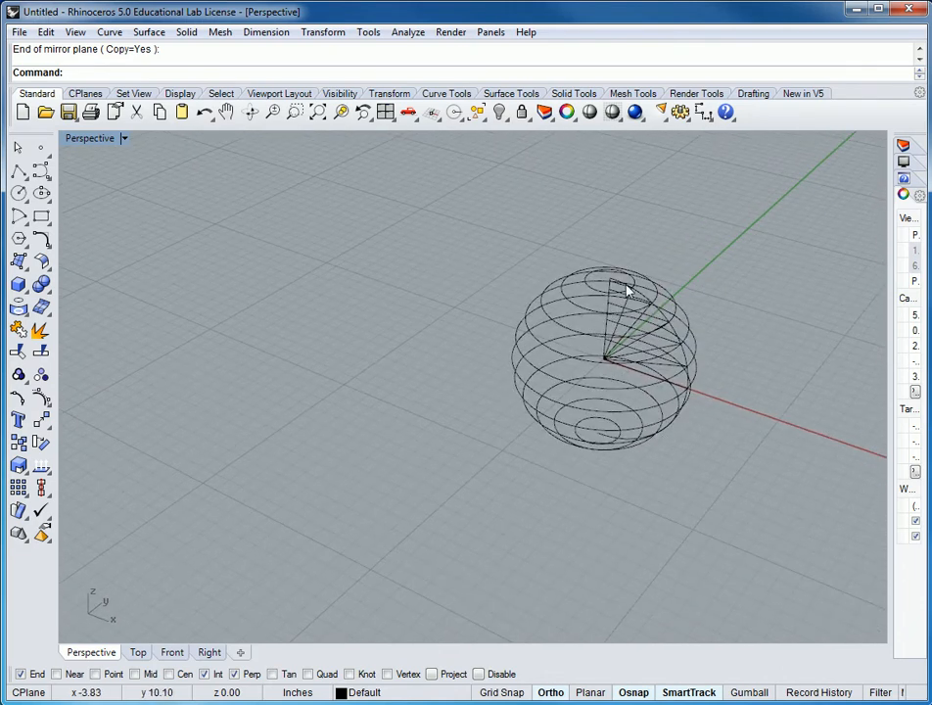
left_click_drag(455, 394, 711, 285)
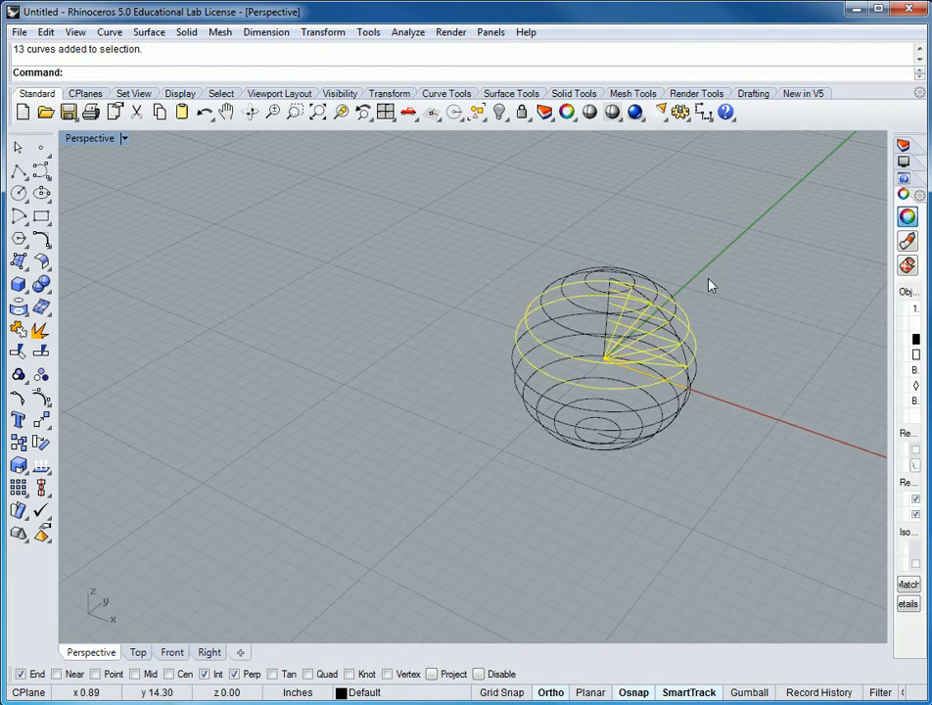
left_click(526, 322, "ctrl")
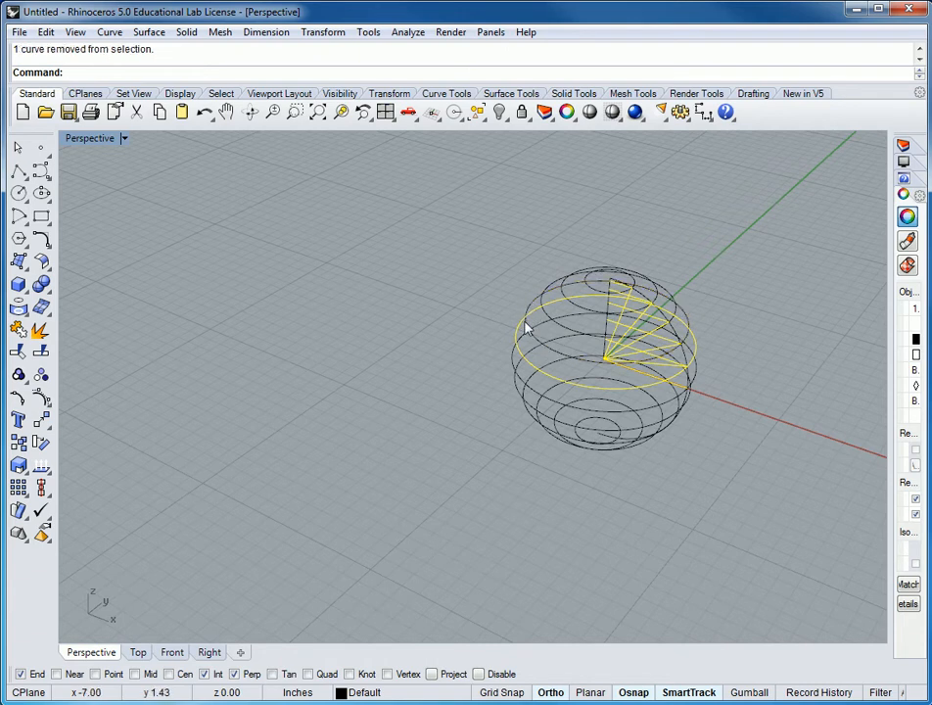
left_click(518, 334, "ctrl")
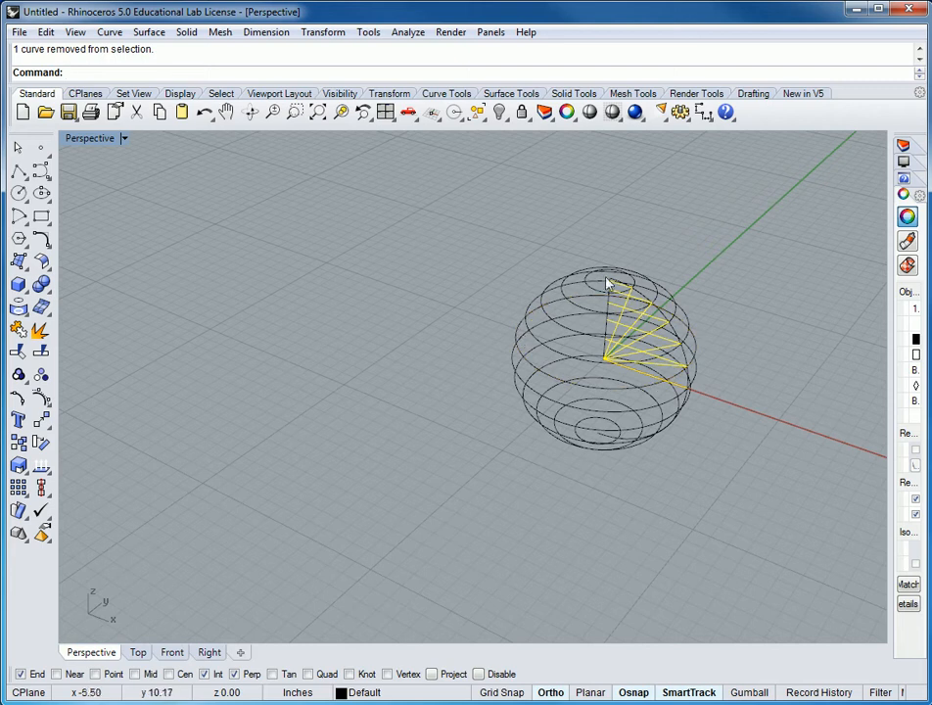
type("mirror")
key("Return")
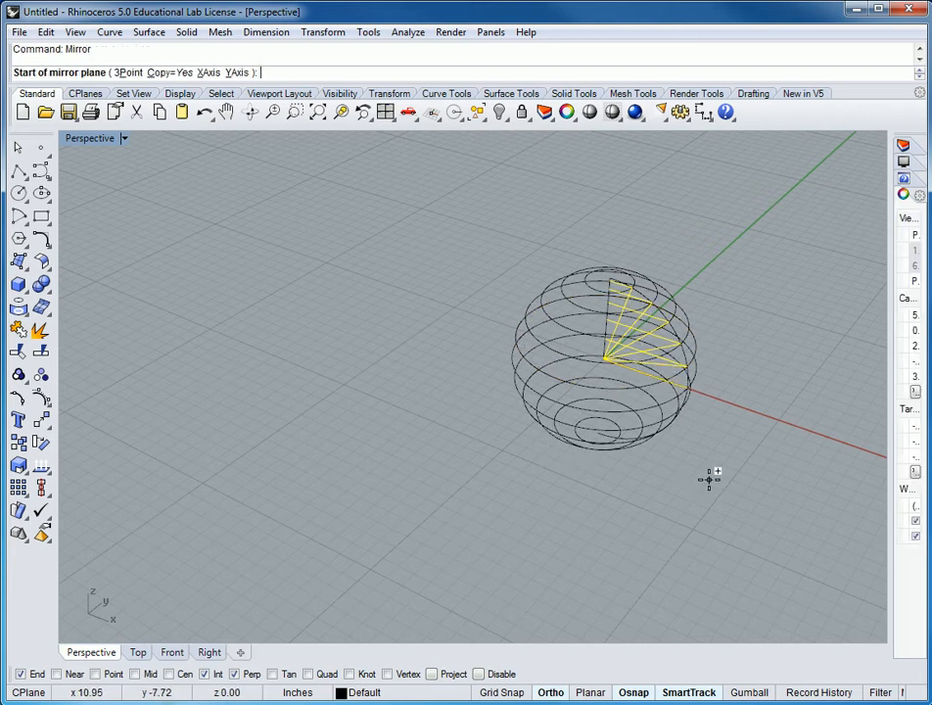
key("F1")
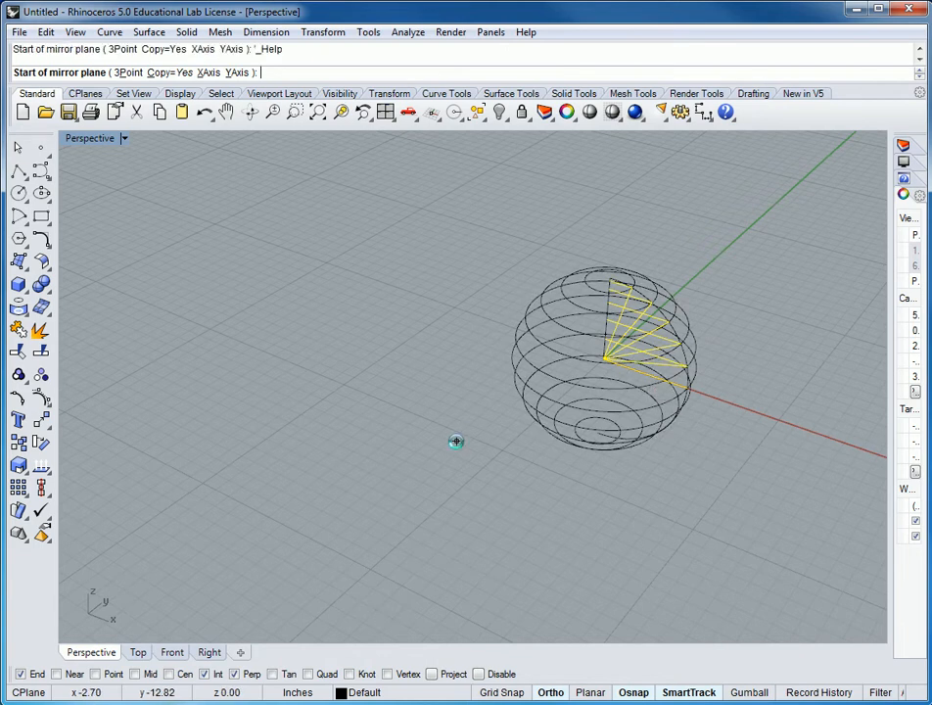
key("Escape")
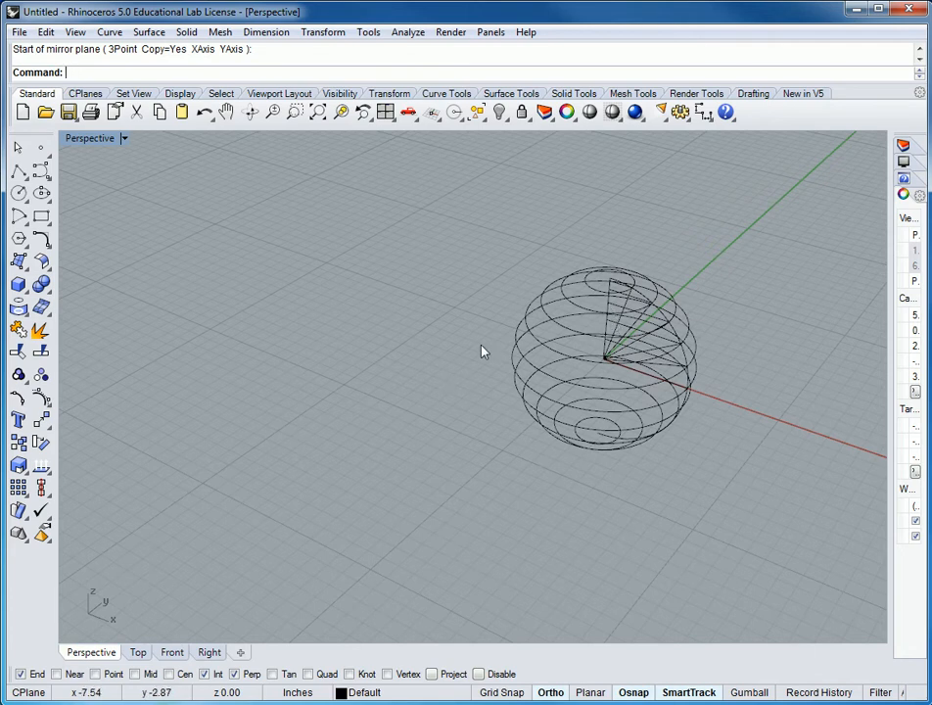
Delete all the straight construction lines inside the sphere, keeping the horizontal circles and the half-circle arc
left_click_drag(467, 394, 693, 281)
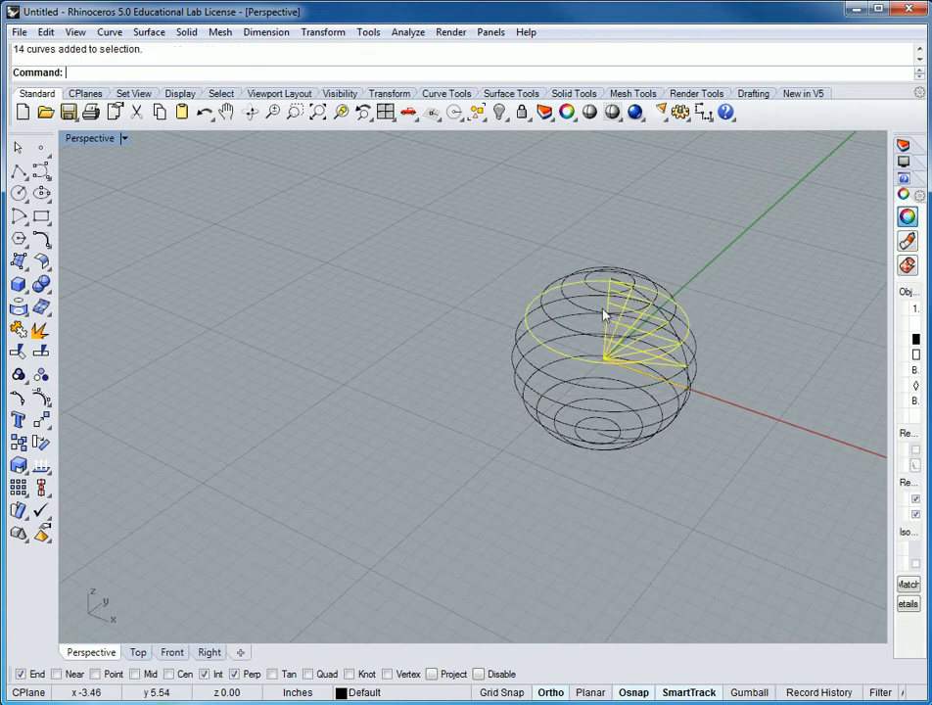
left_click(530, 310, "ctrl")
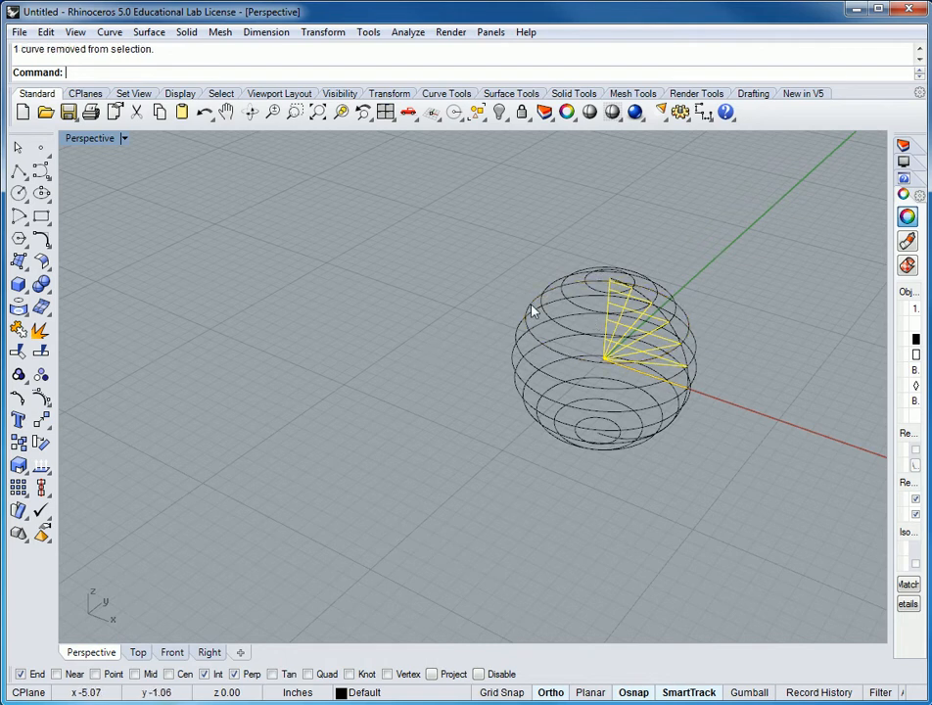
key("Delete")
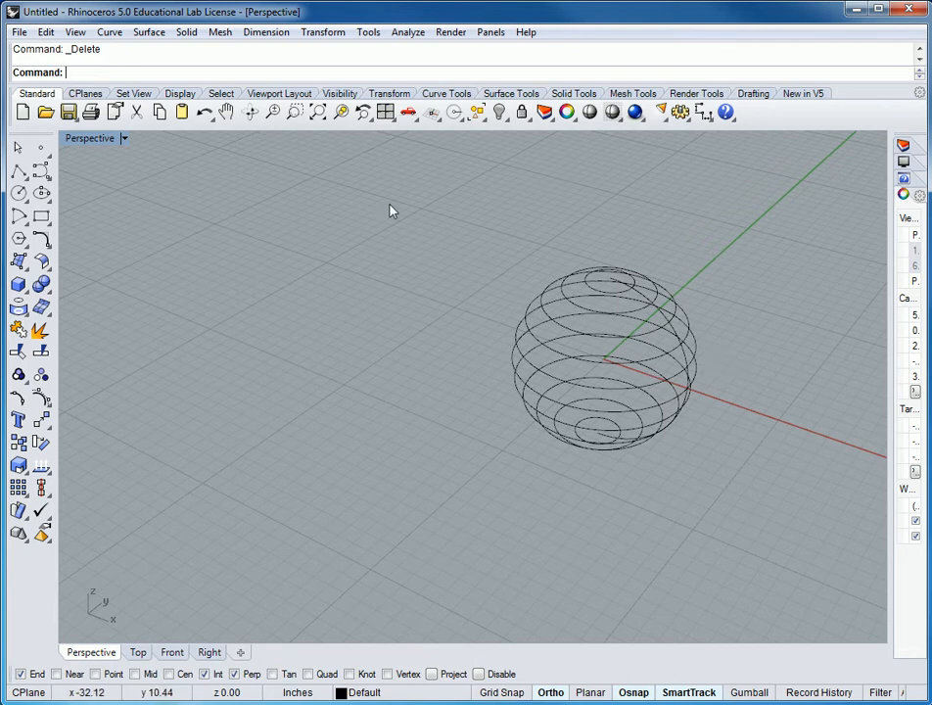
Polar-array the vertical half-circle arc around the origin 0,0,0 with 24 items filling 360 degrees
left_click(642, 300)
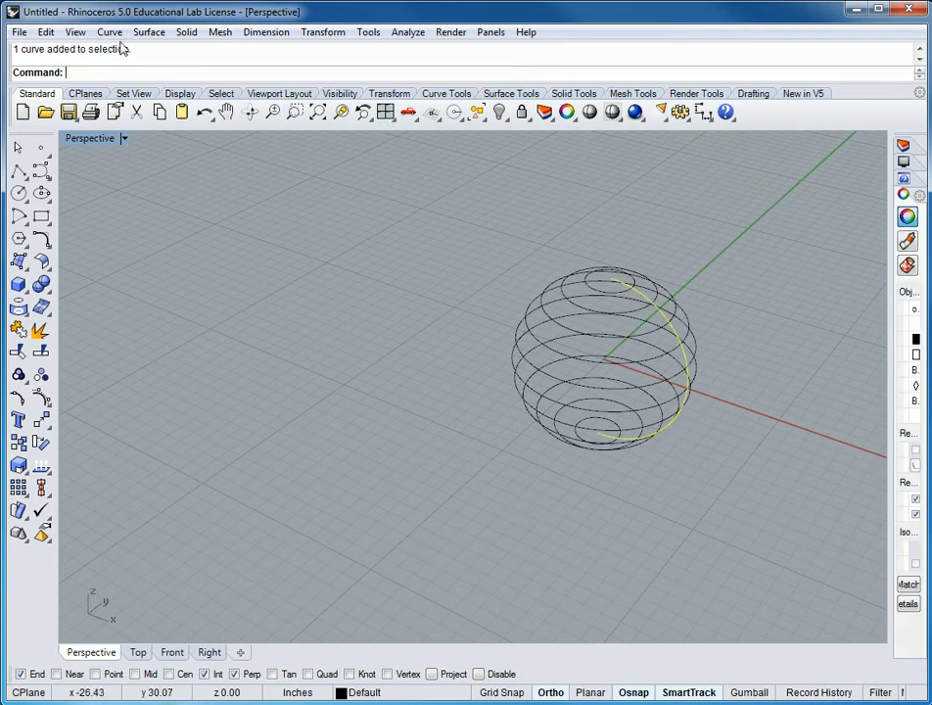
left_click(315, 33)
mouse_move(256, 237)
left_click(58, 253)
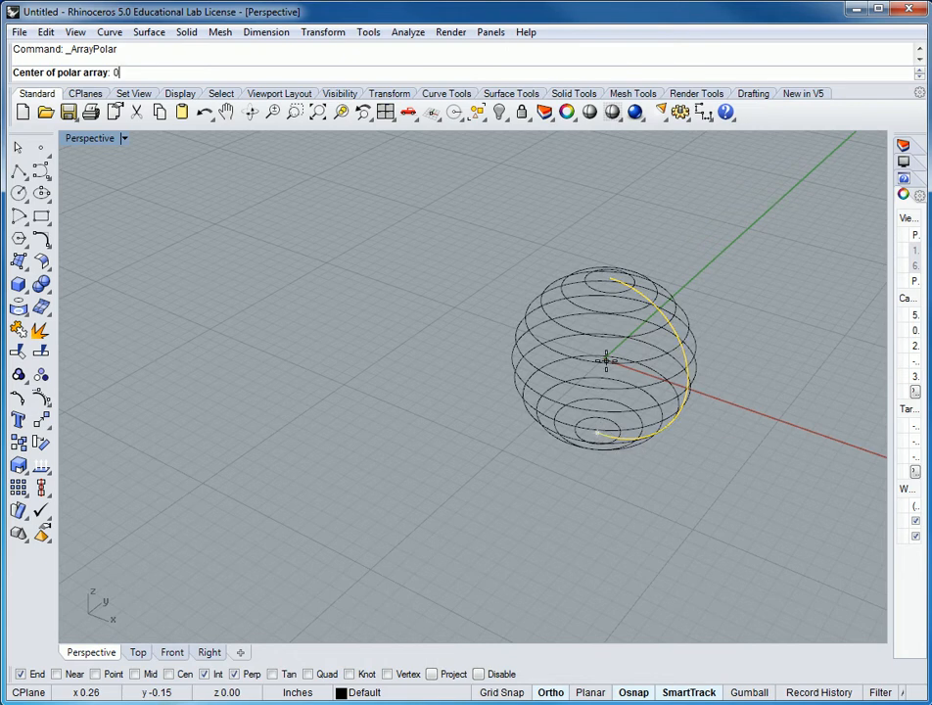
key("Return")
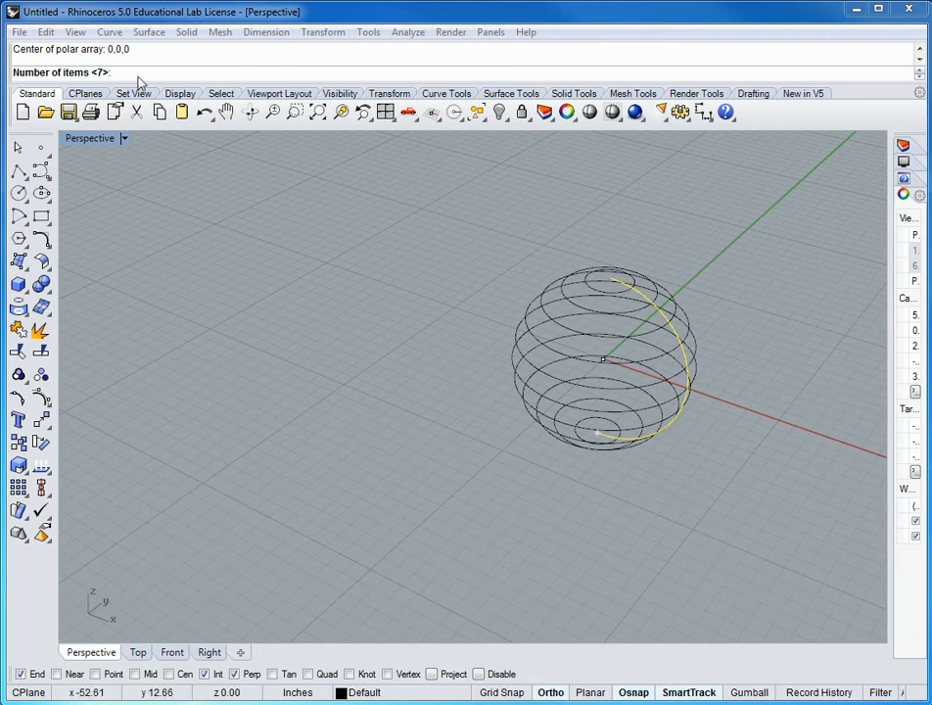
type("24")
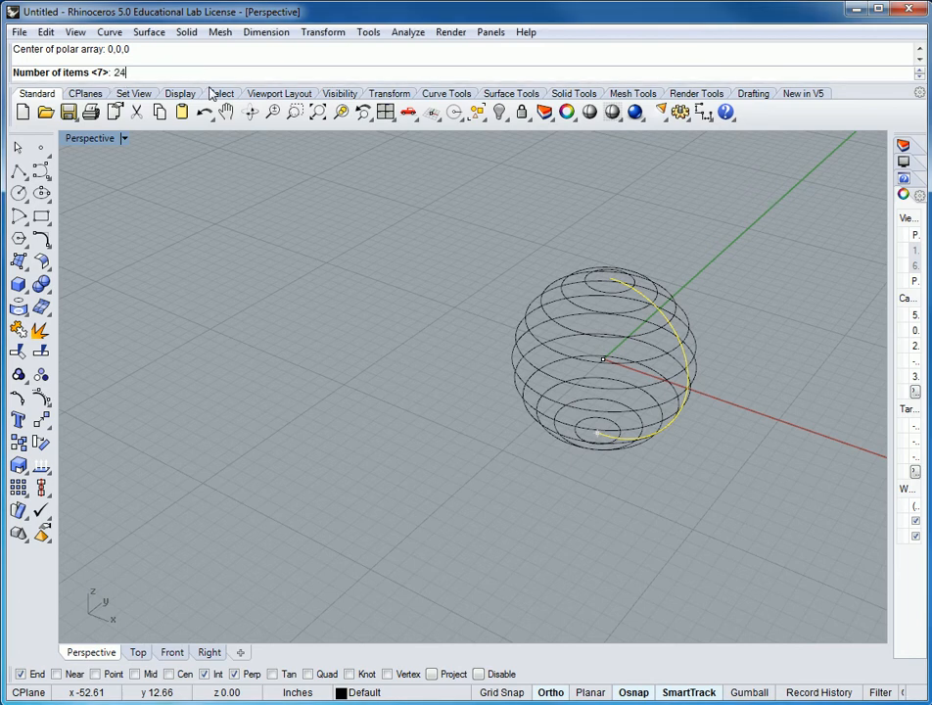
key("Return")
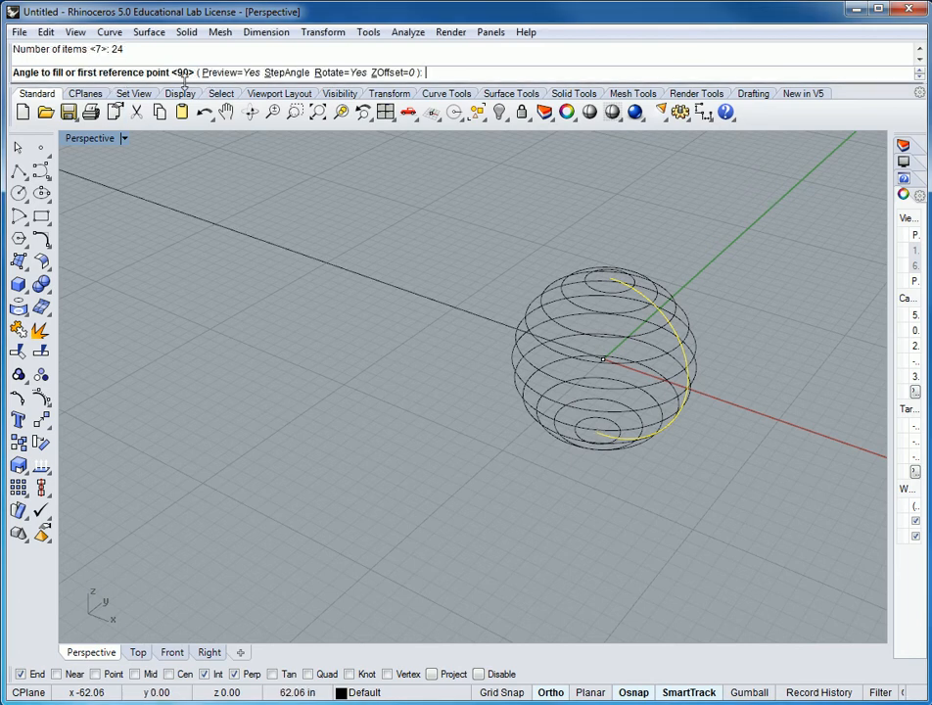
type("360")
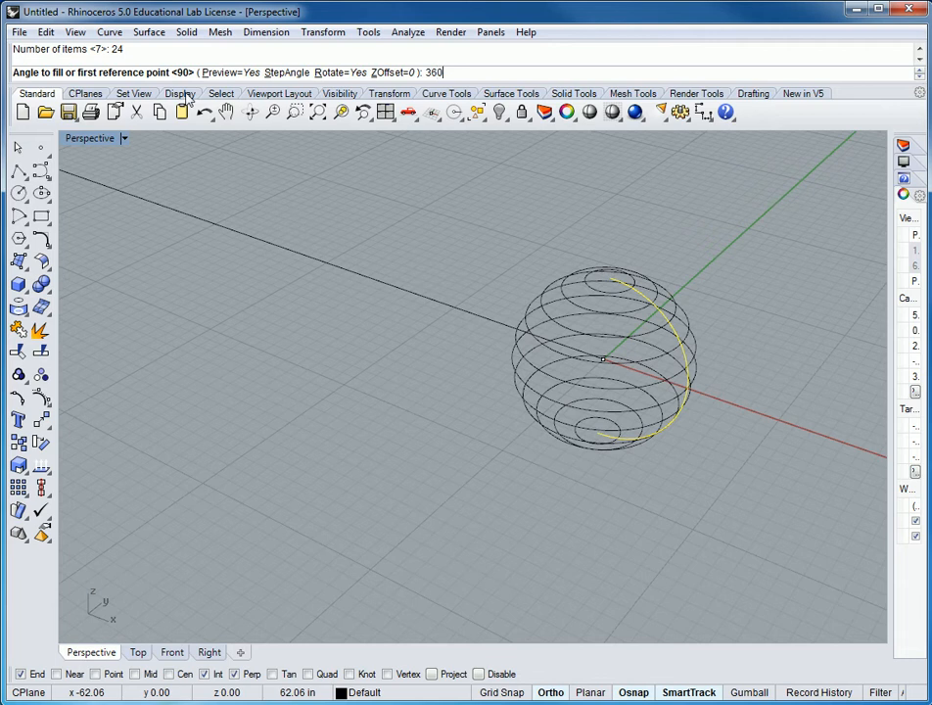
key("Return")
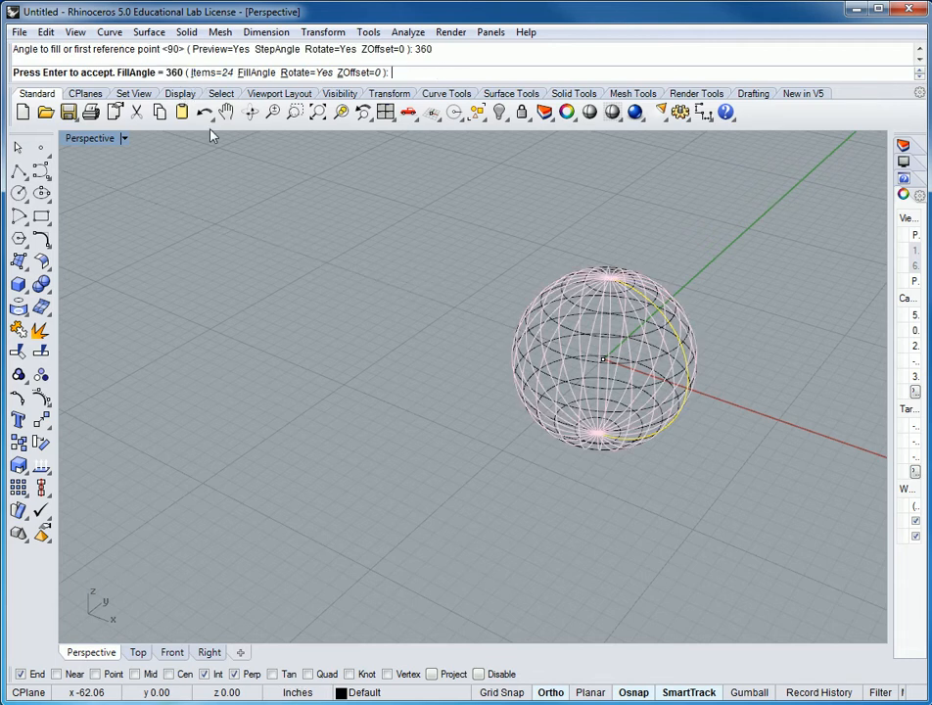
key("Return")
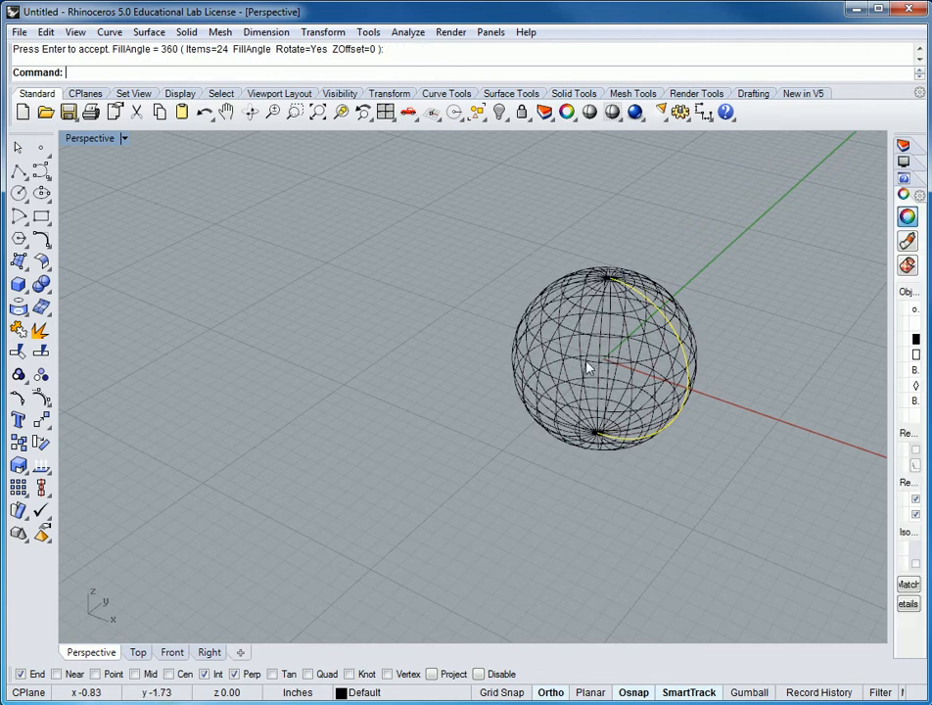
right_click_drag(469, 318, 617, 360)
left_click(524, 469)
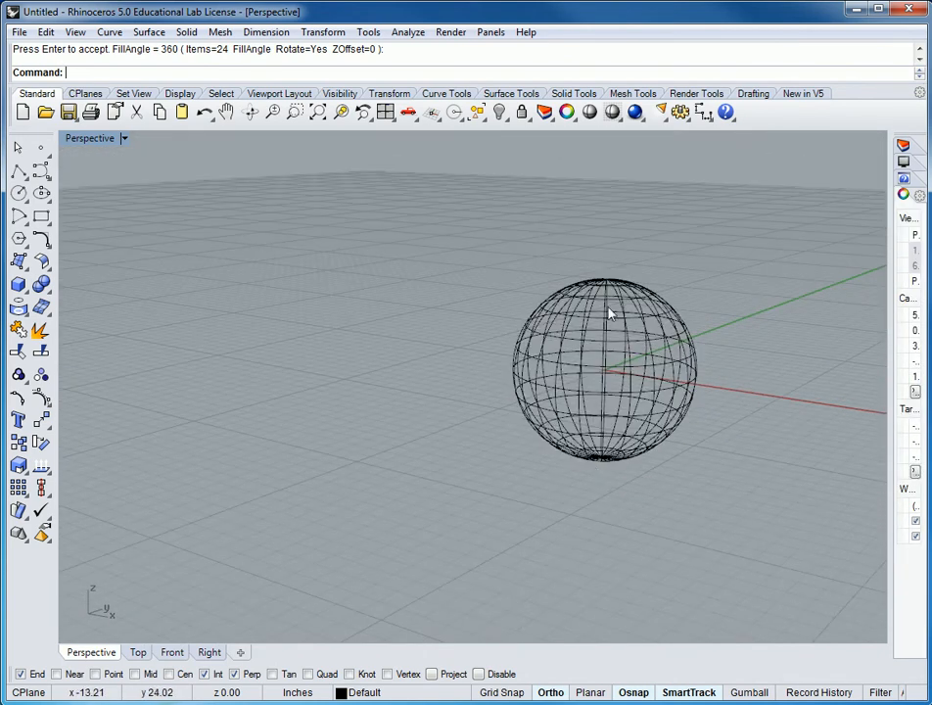
mouse_move(617, 382)
right_mouse_down()
mouse_move(616, 430)
mouse_move(609, 380)
right_mouse_up()
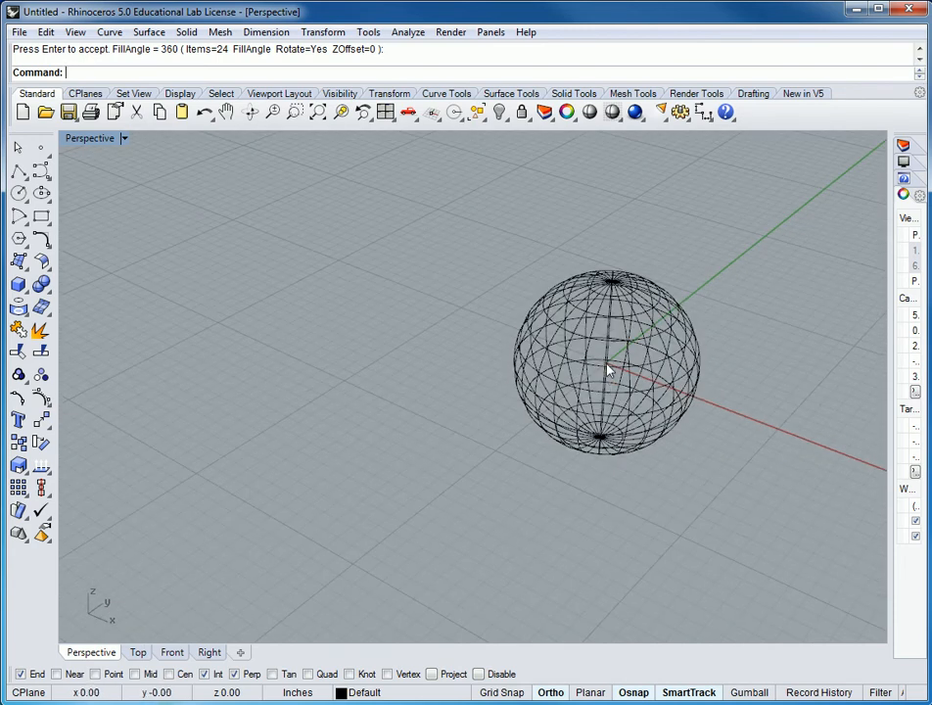